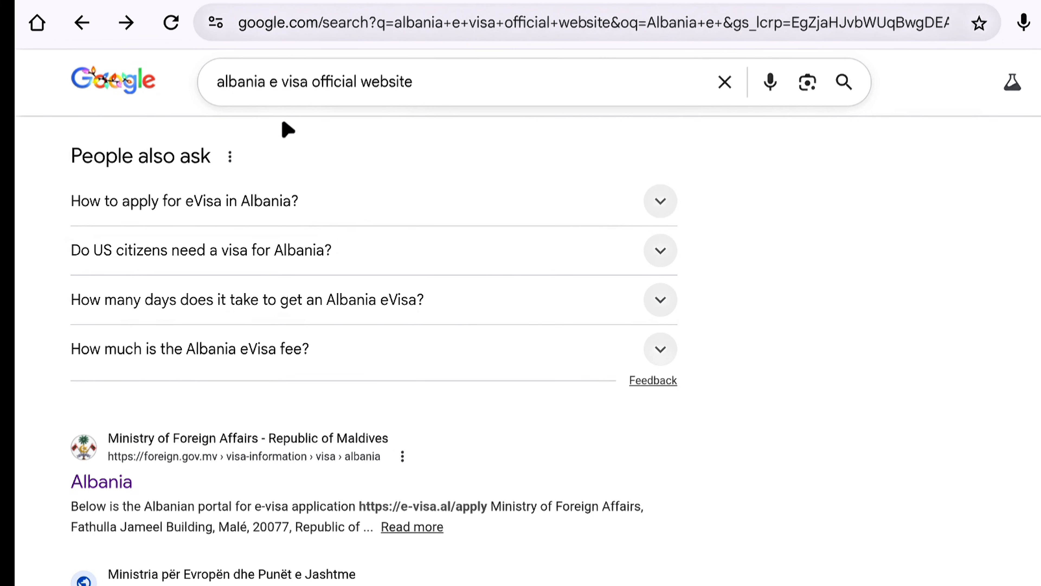
- Open the official e-Visa Albania website from the search results and go to its account registration form
scroll(418, 272, up, 10)
scroll(413, 266, up, 1)
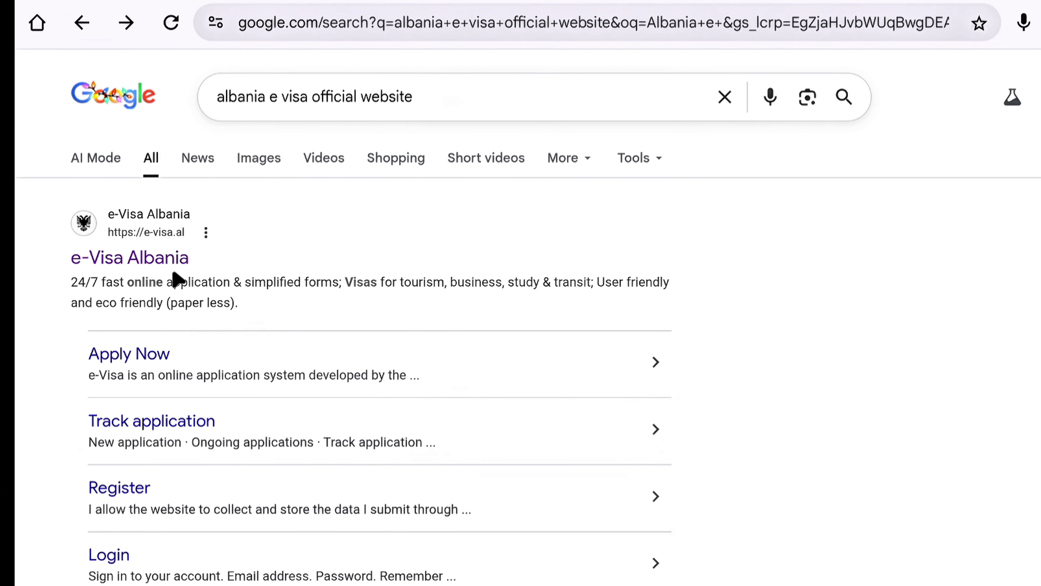
click(172, 259)
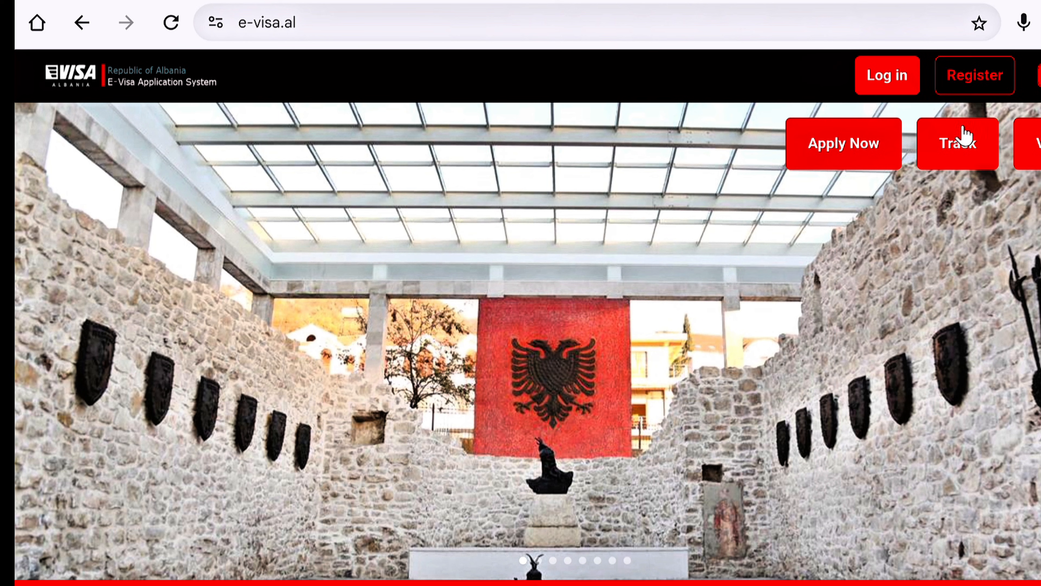
click(981, 84)
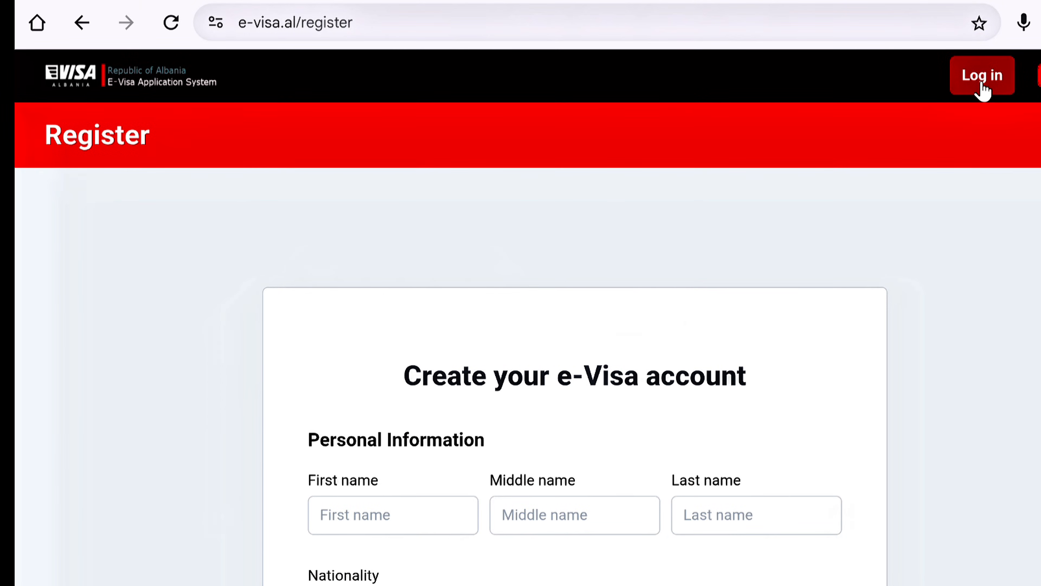
- Register an e-Visa account with the applicant's full name, Pakistan as nationality, e-mail and password, allowing data collection
scroll(982, 244, down, 3)
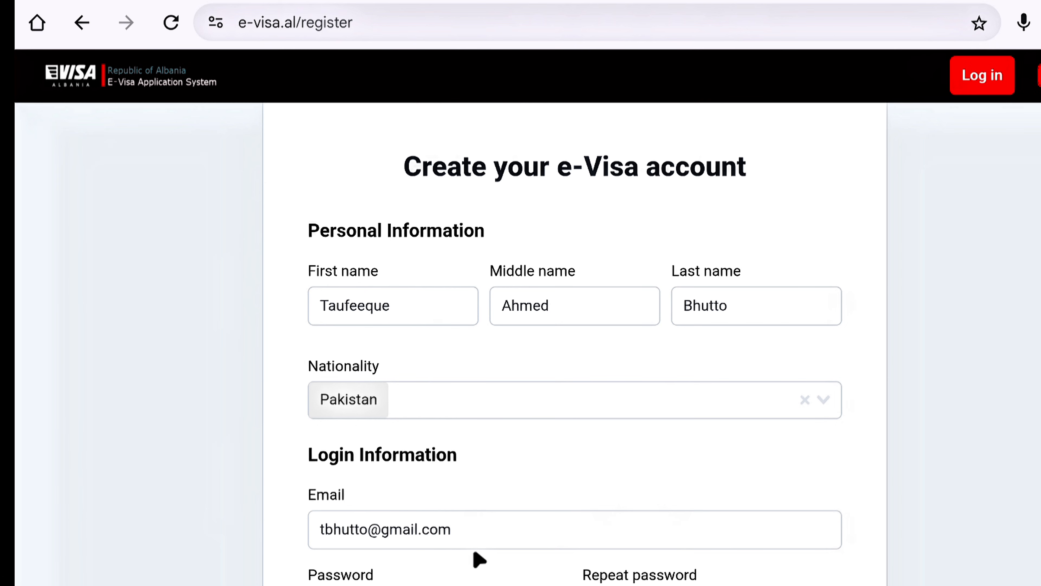
scroll(479, 559, down, 5)
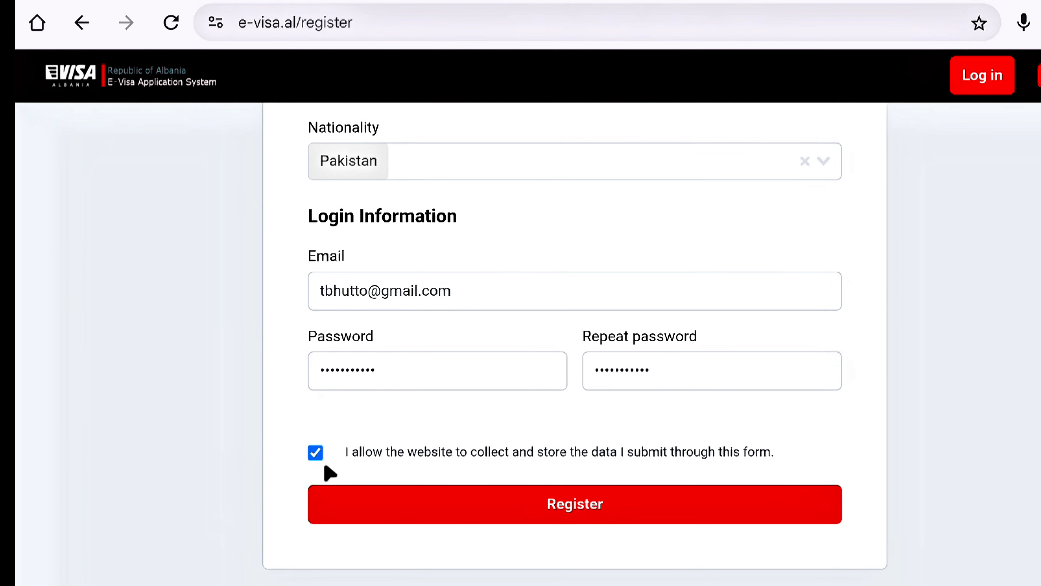
click(585, 505)
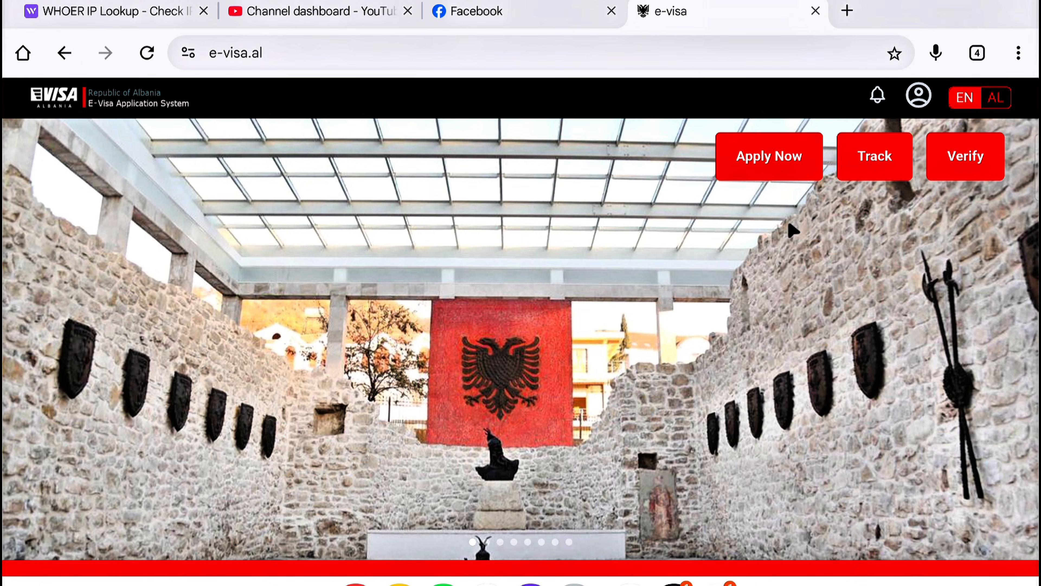
- Start a new visa application and select the Type "C" short stay visa
click(771, 164)
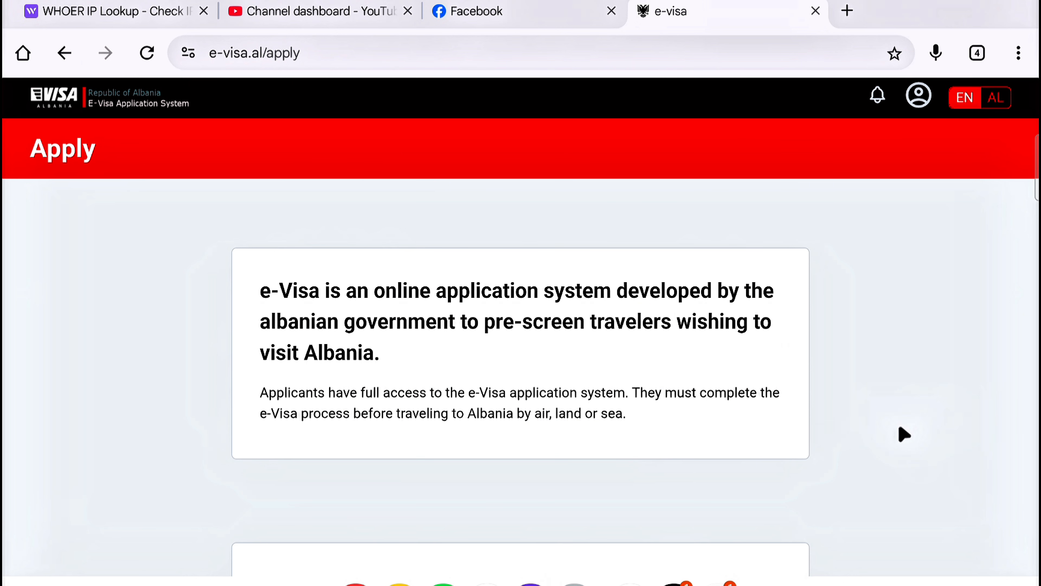
scroll(904, 432, down, 10)
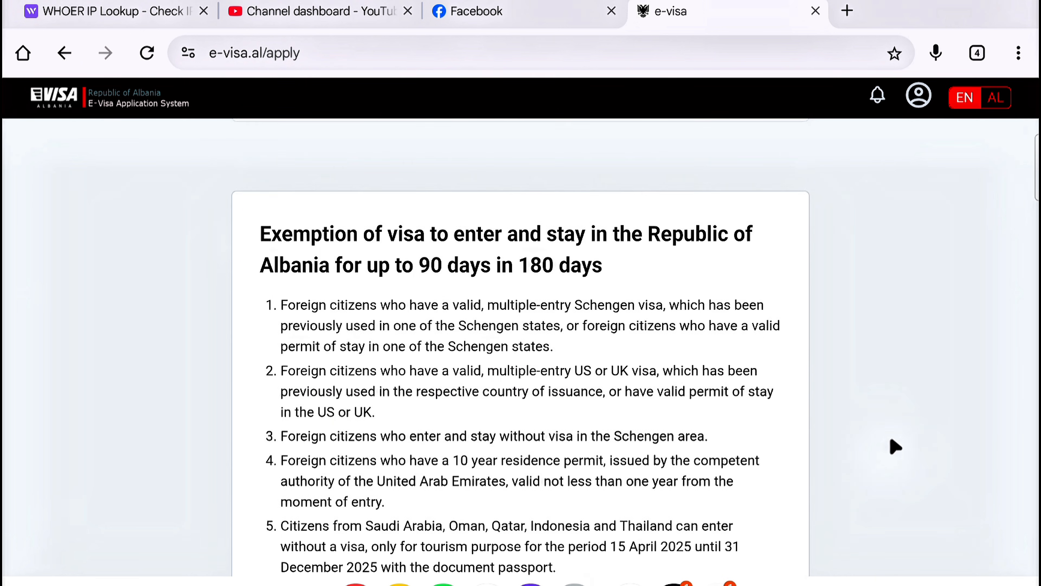
scroll(893, 447, down, 7)
scroll(895, 443, down, 10)
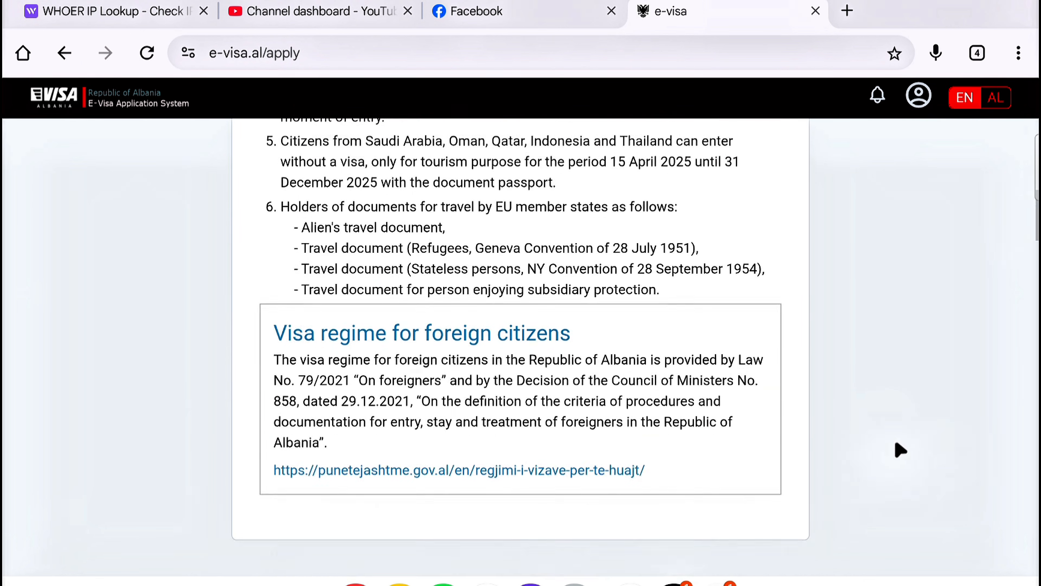
scroll(896, 451, down, 10)
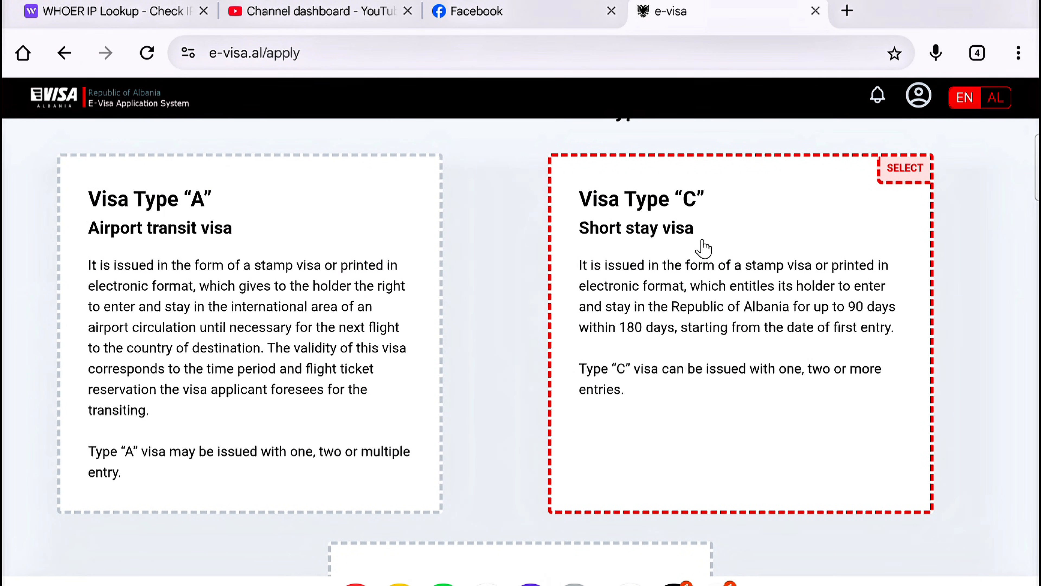
click(740, 235)
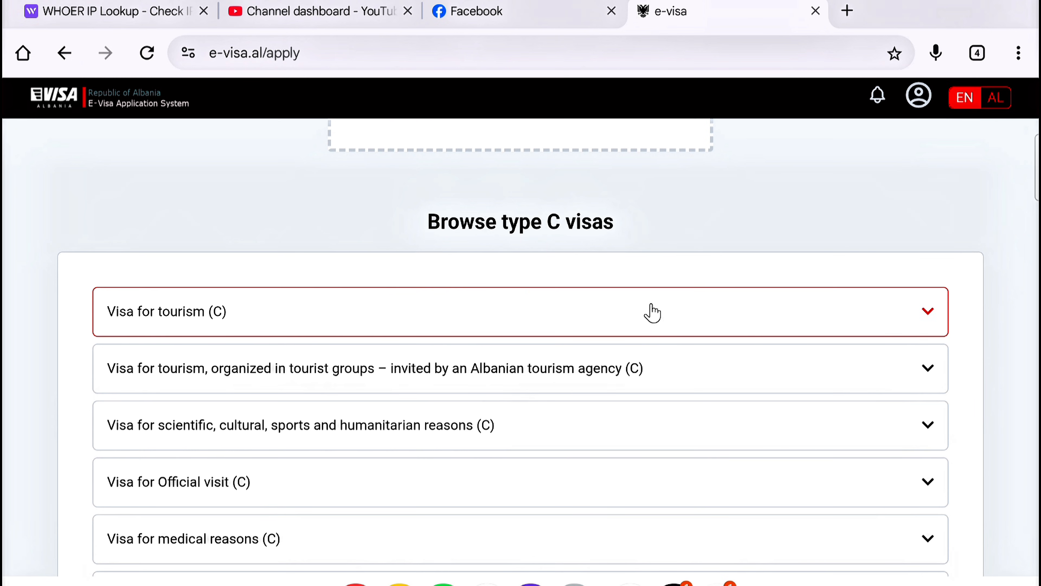
- Expand the Visa for tourism (C) requirements, review the document list and apply for that visa
scroll(697, 365, down, 3)
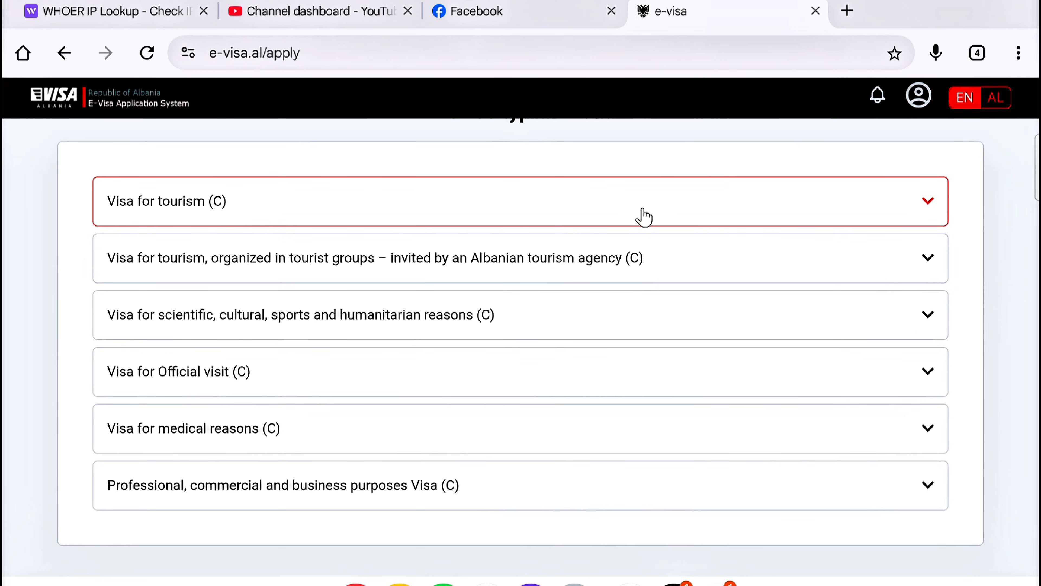
click(926, 204)
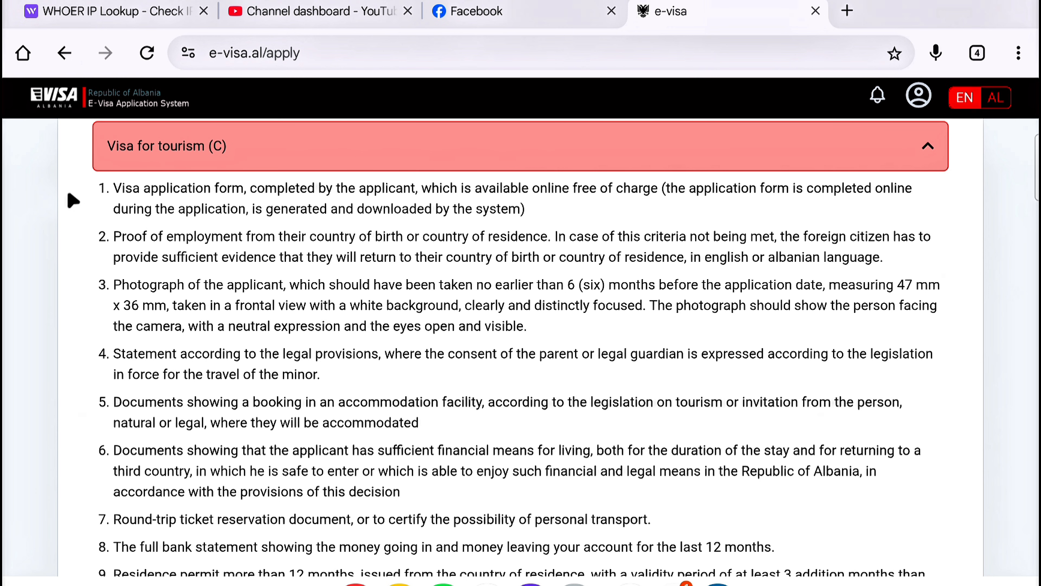
scroll(86, 201, down, 4)
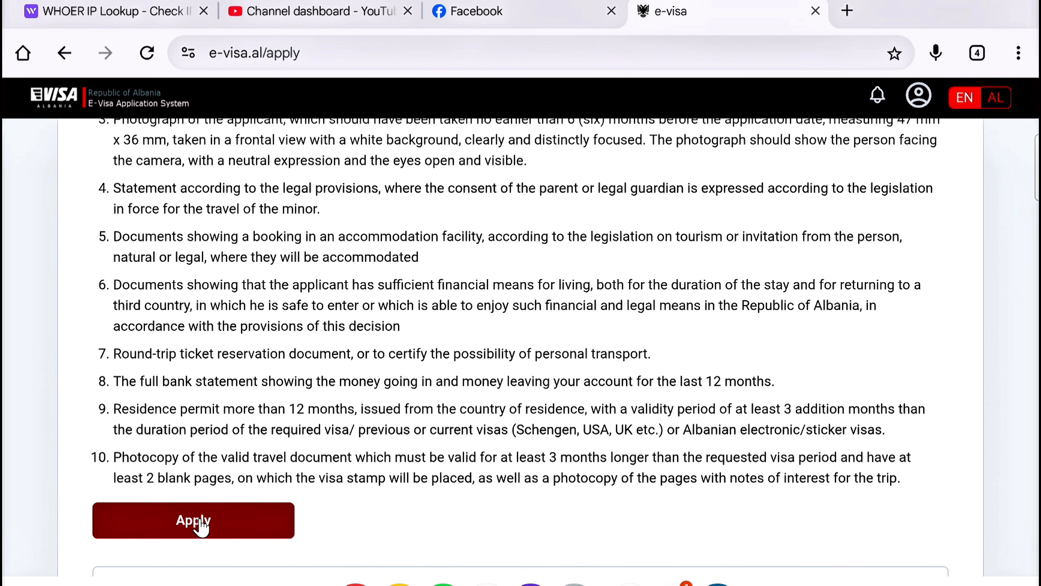
click(200, 525)
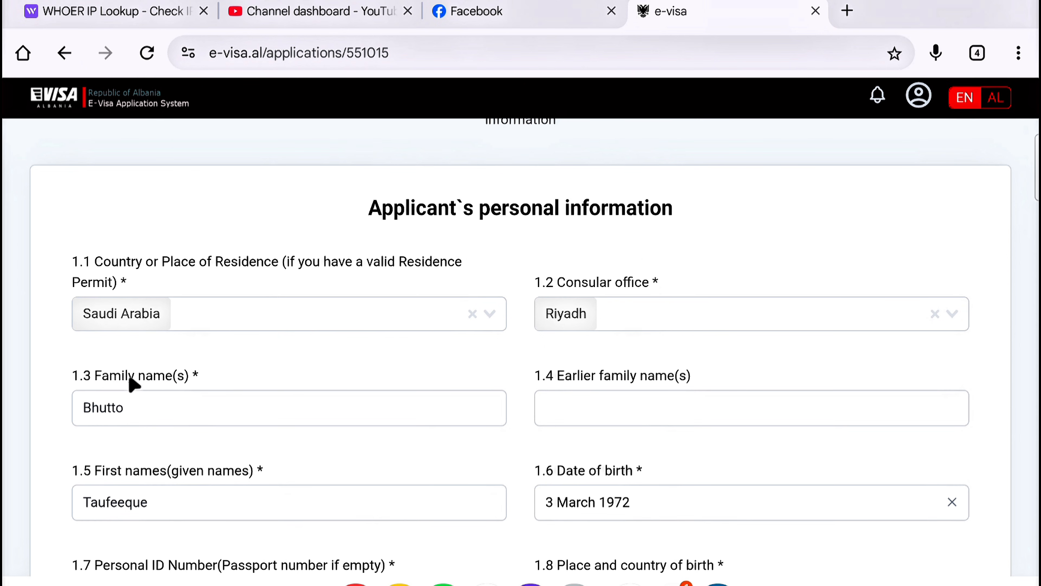
- Check the applicant's personal information, set Residence permit to Yes and continue to the passport information
click(103, 408)
scroll(162, 393, down, 3)
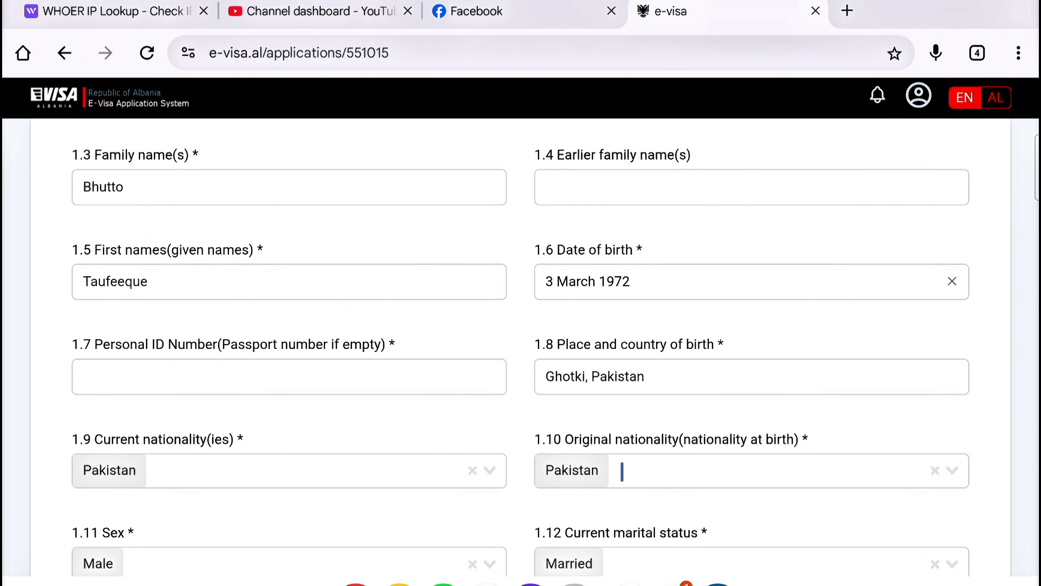
scroll(504, 483, down, 5)
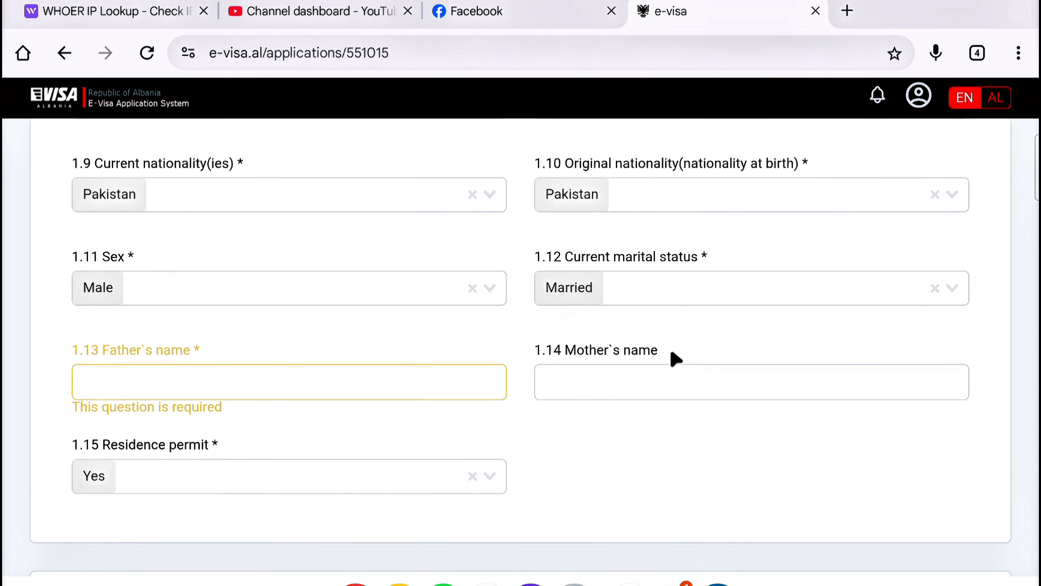
scroll(613, 363, up, 4)
scroll(613, 363, up, 5)
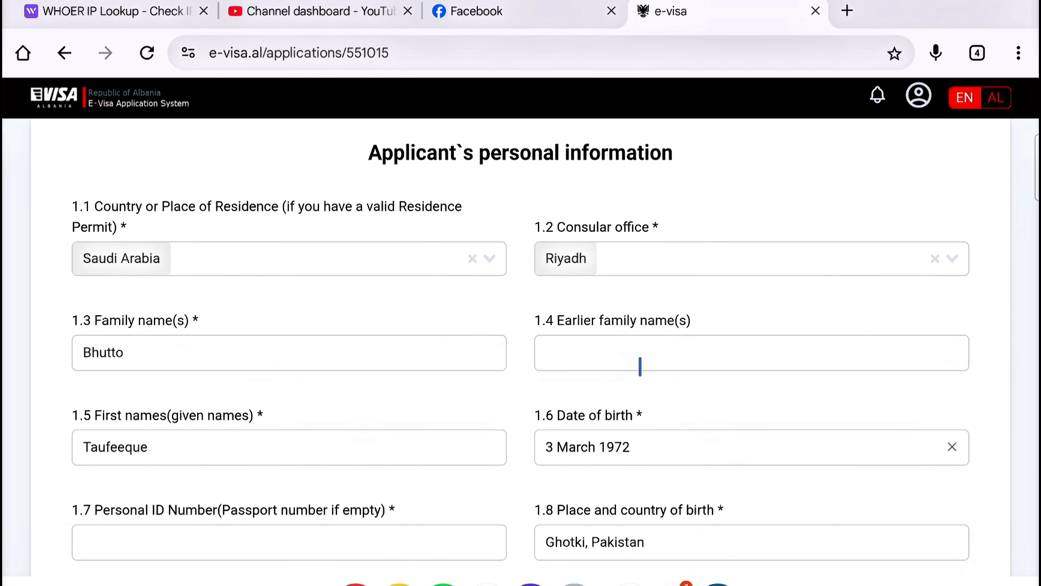
scroll(714, 402, down, 8)
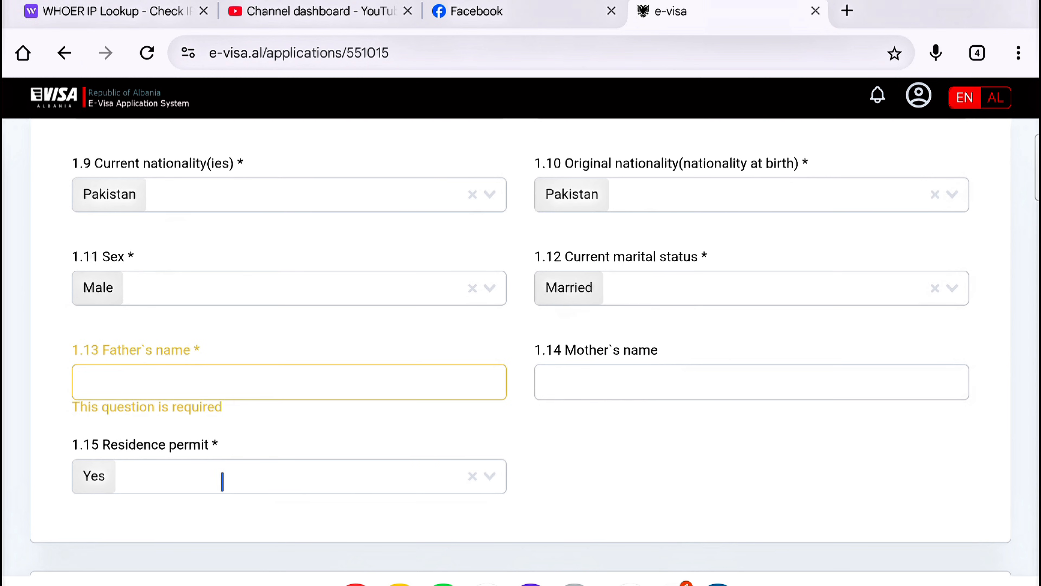
click(488, 478)
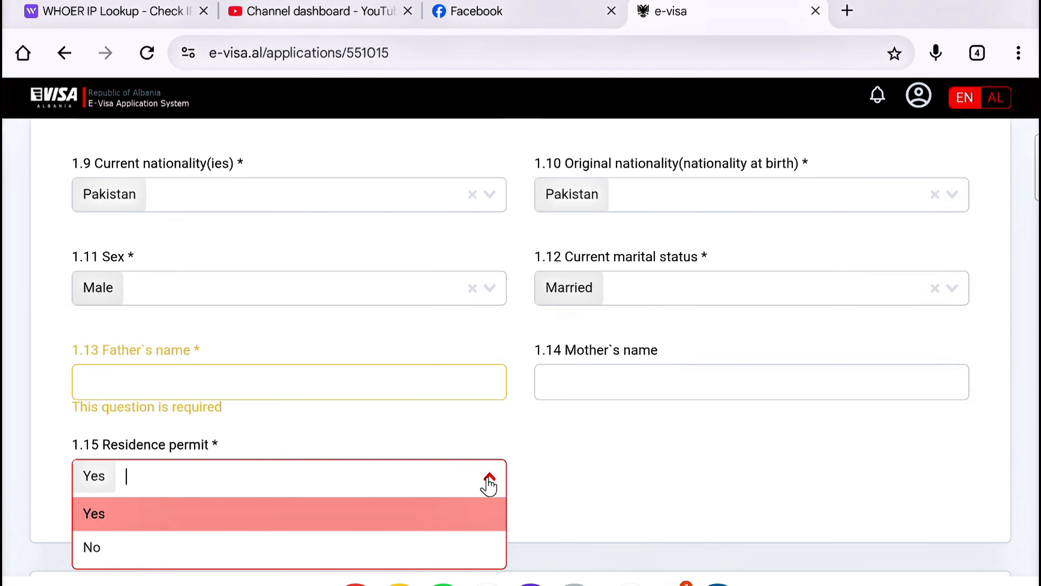
click(158, 524)
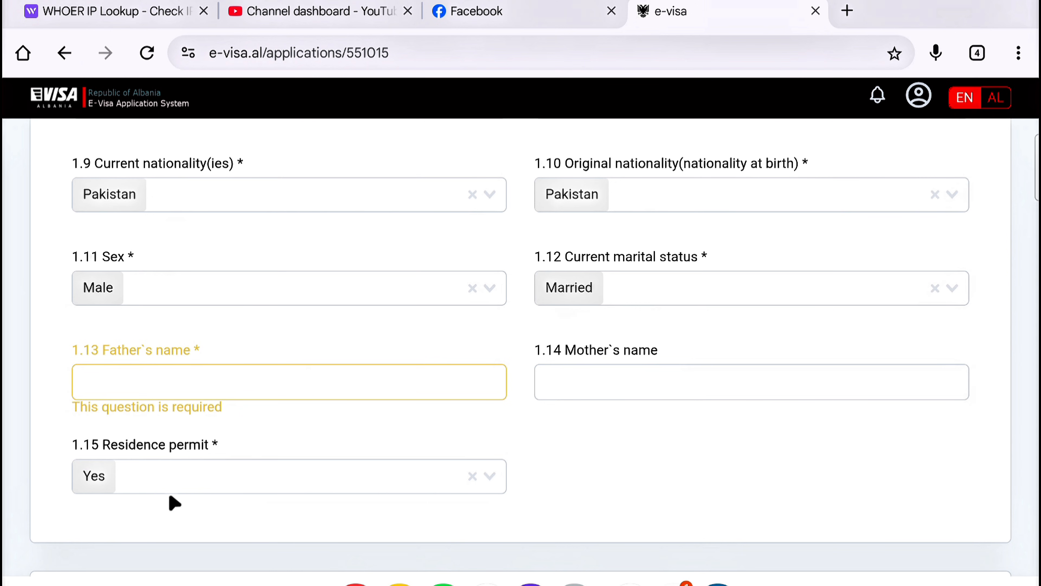
scroll(689, 492, down, 5)
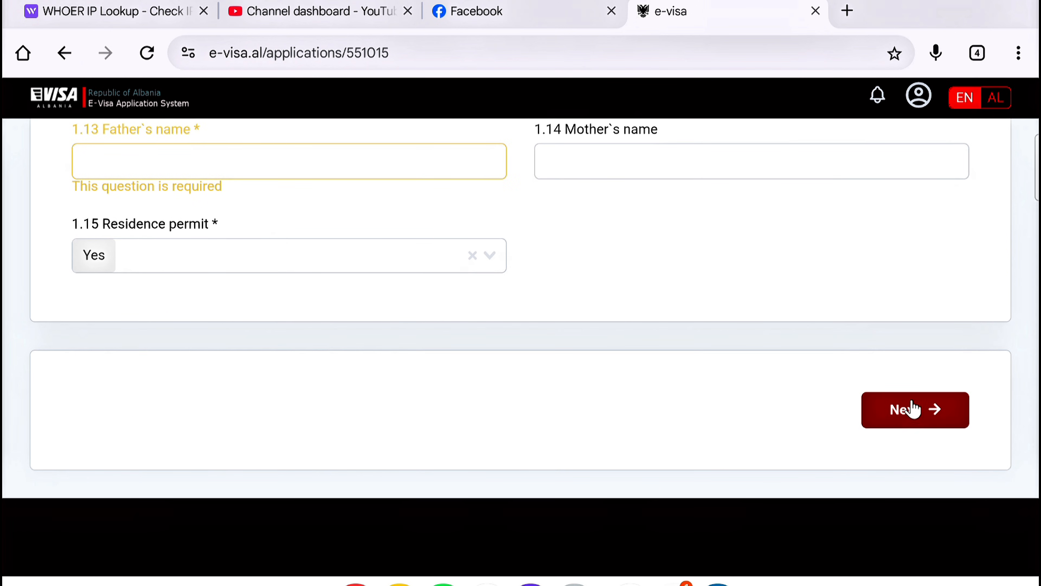
click(953, 428)
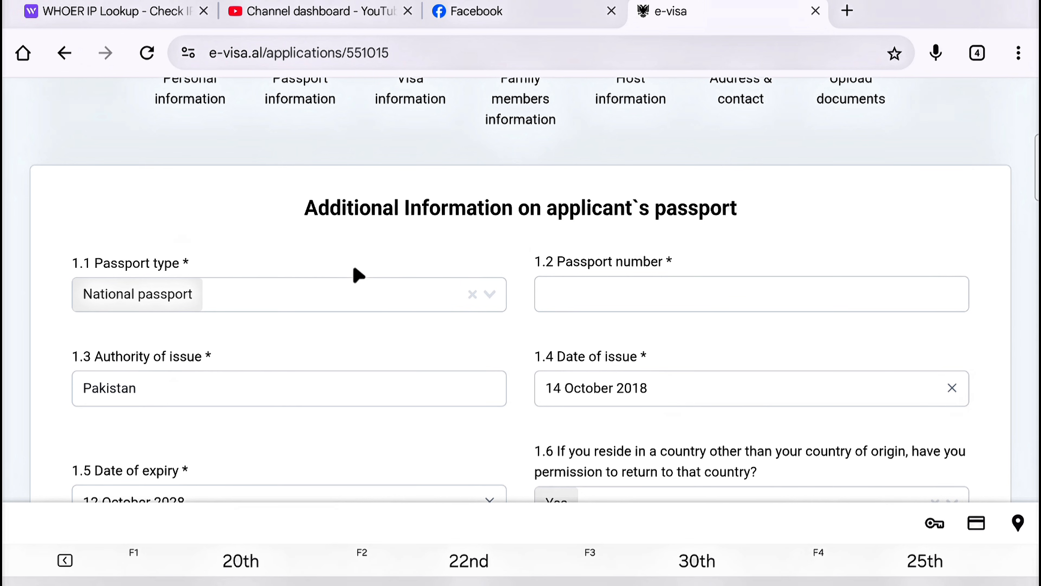
- Set the applicant's passport type to National passport
scroll(328, 284, down, 1)
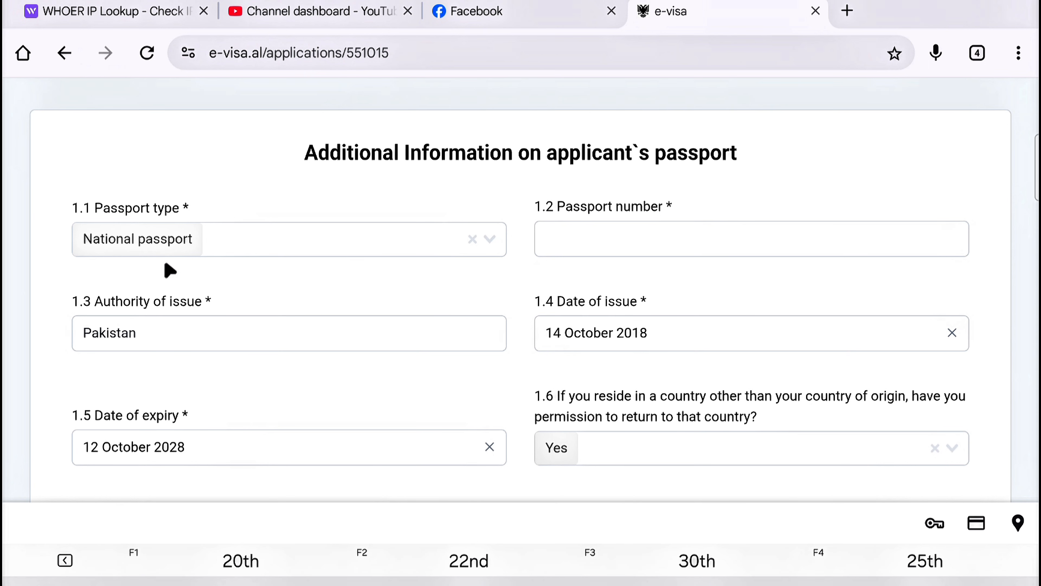
click(489, 239)
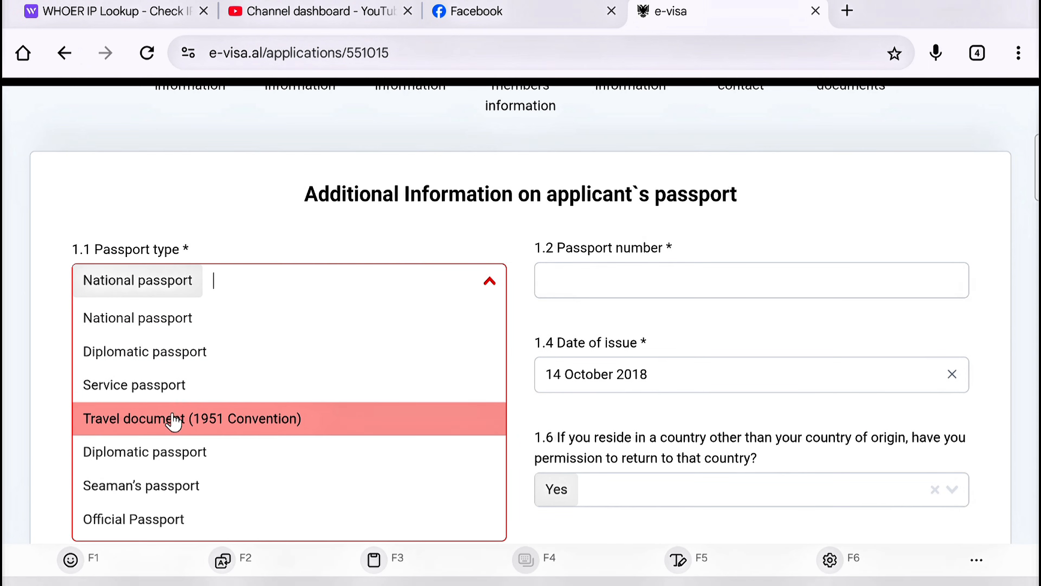
click(164, 322)
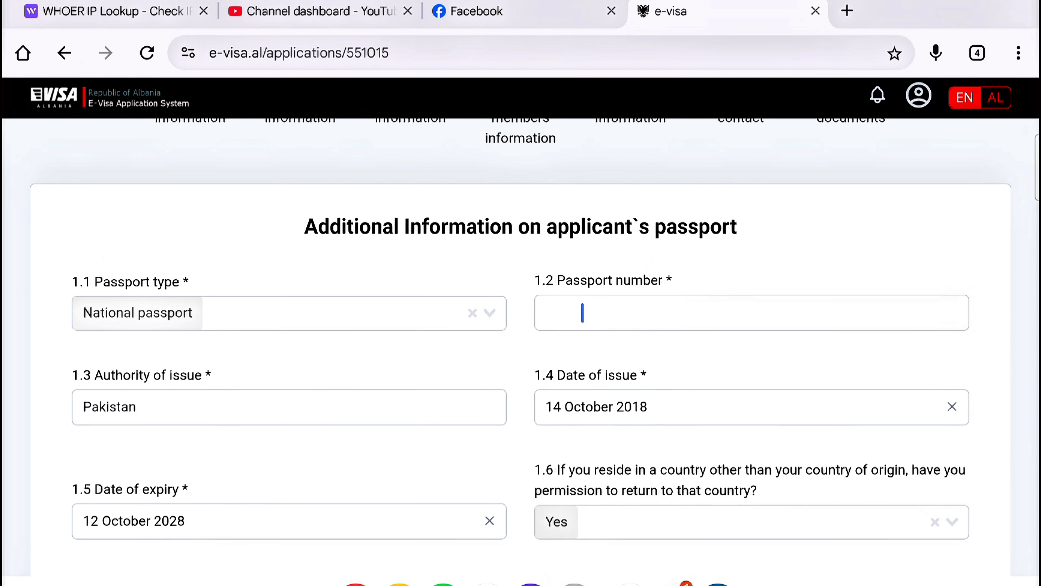
- Check the remaining passport details, including the return permission options, and continue to the visa information section
scroll(592, 313, down, 3)
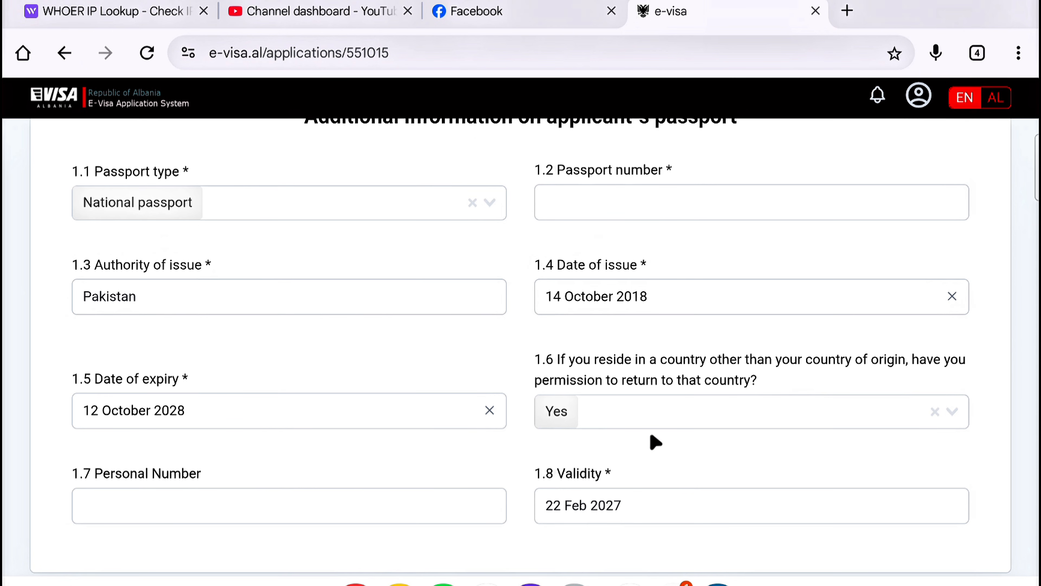
scroll(670, 446, down, 3)
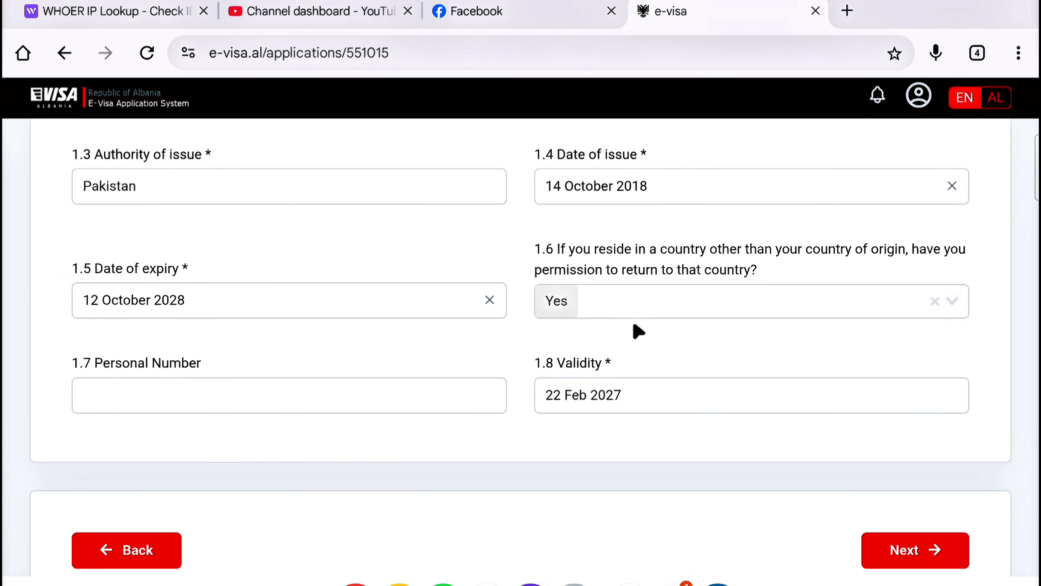
click(952, 307)
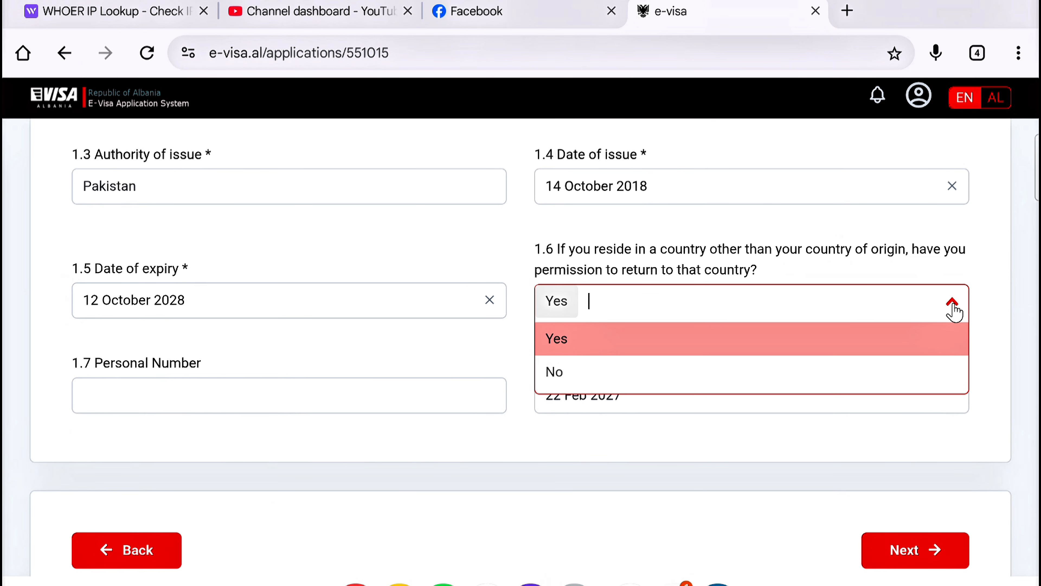
click(954, 307)
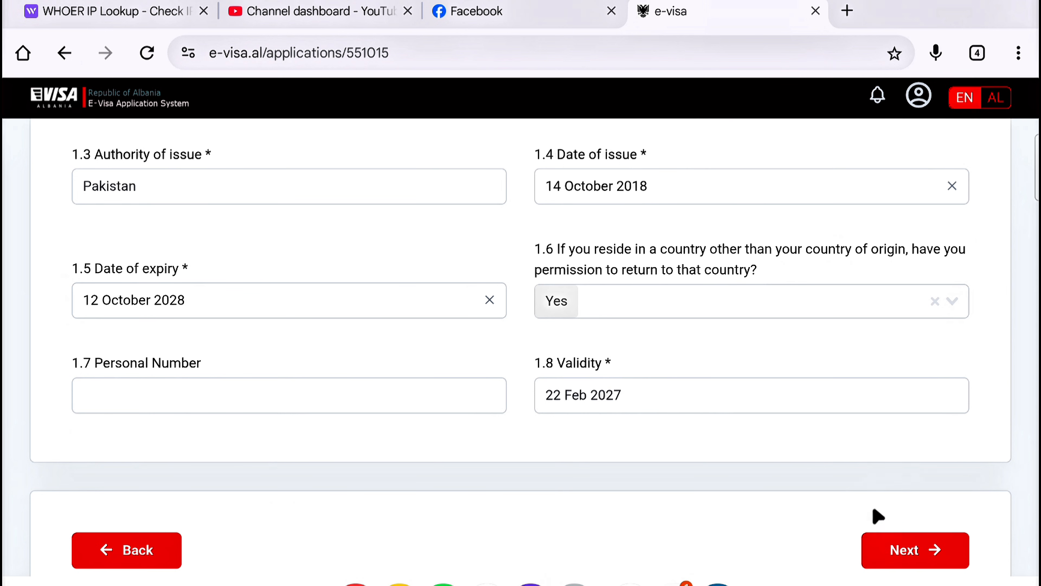
click(902, 562)
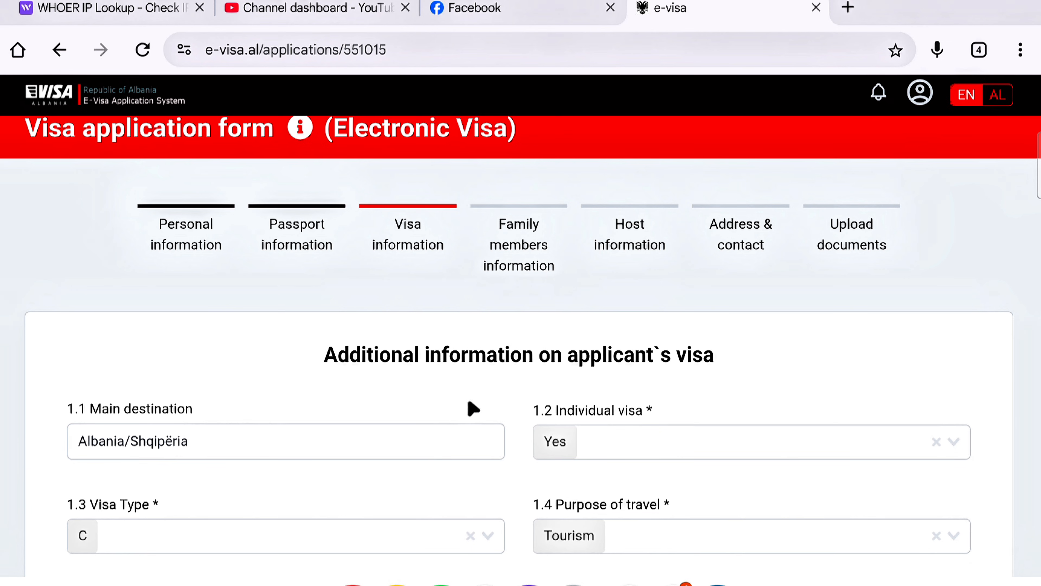
- Check the travel details in the visa information section, from main destination and visa type to the arrival and departure dates
scroll(472, 405, down, 4)
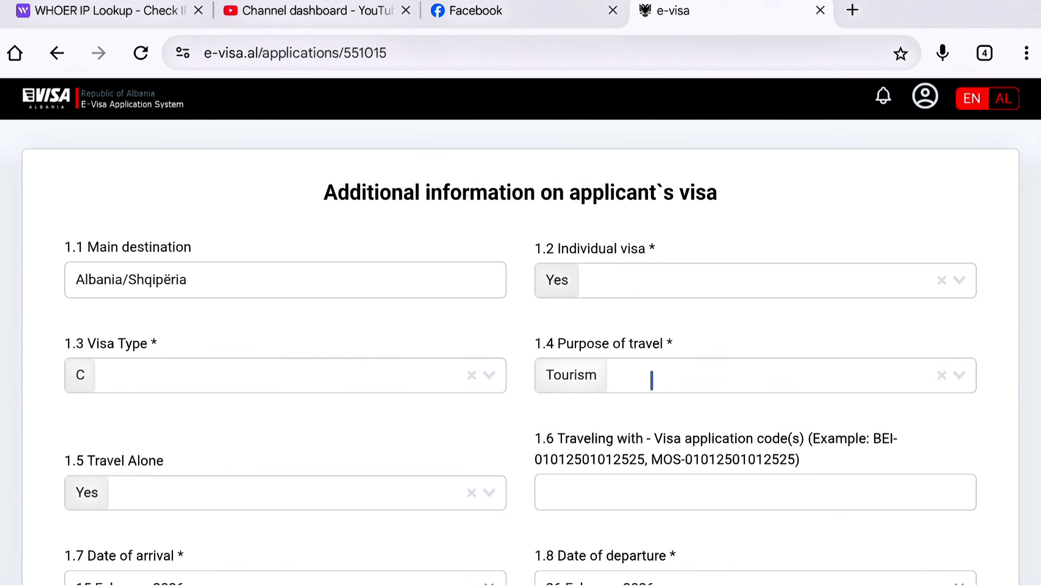
scroll(491, 369, down, 4)
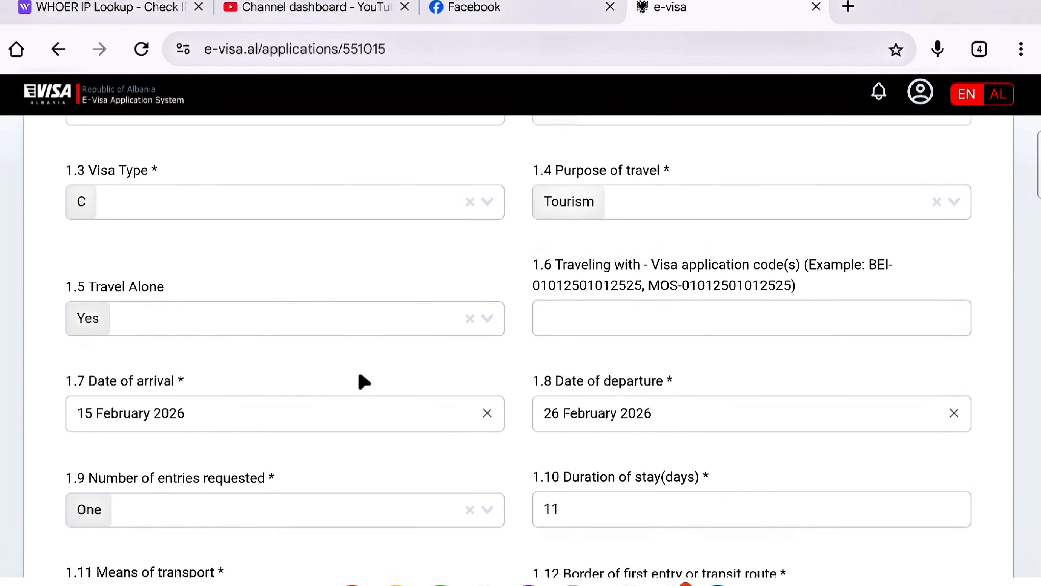
scroll(360, 363, down, 3)
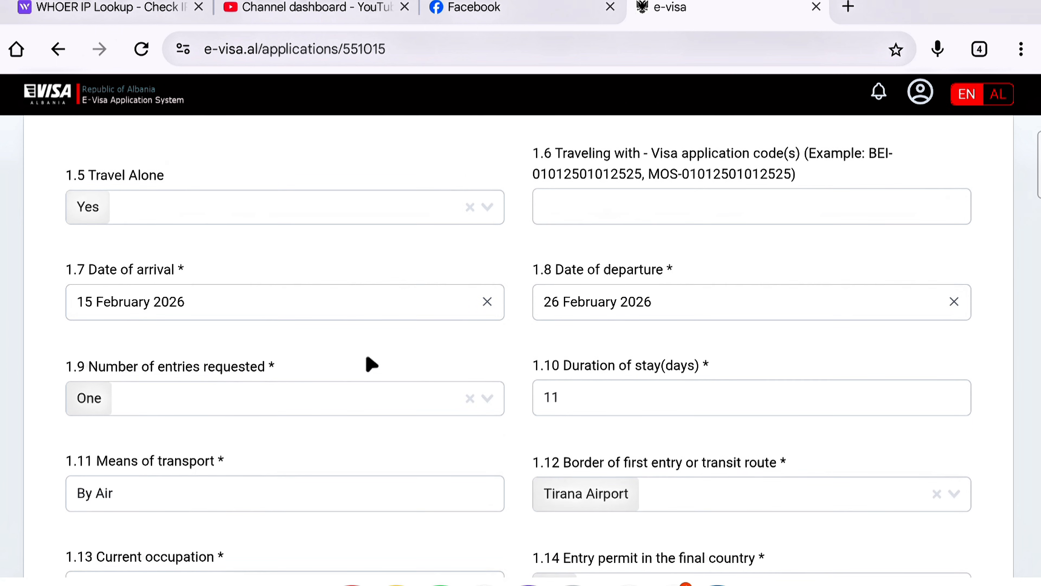
click(176, 298)
click(596, 302)
scroll(499, 396, down, 4)
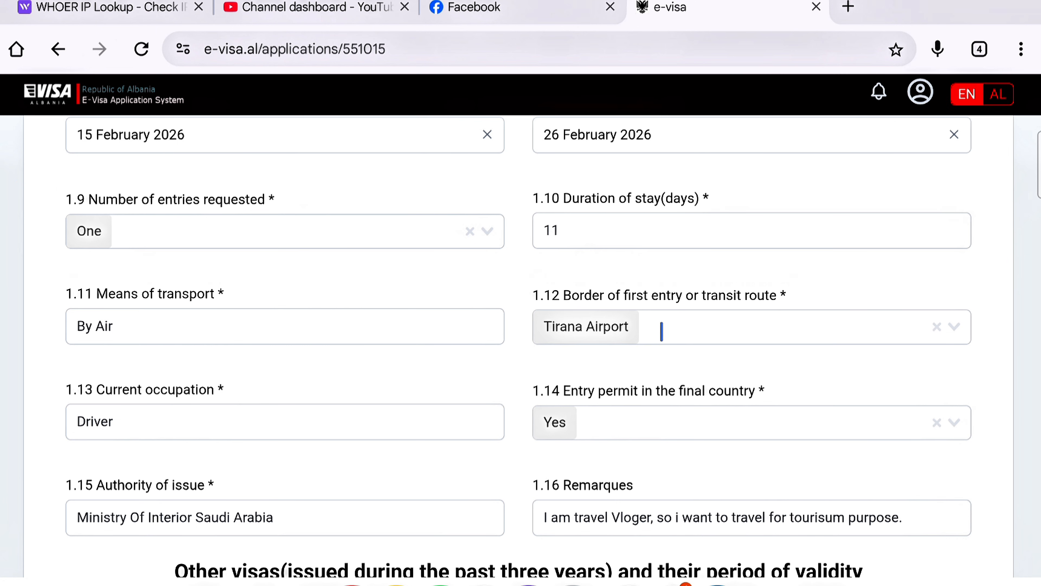
- Check the remarks, other visas and previous stays in Albania, and continue to the family members information
scroll(594, 332, down, 4)
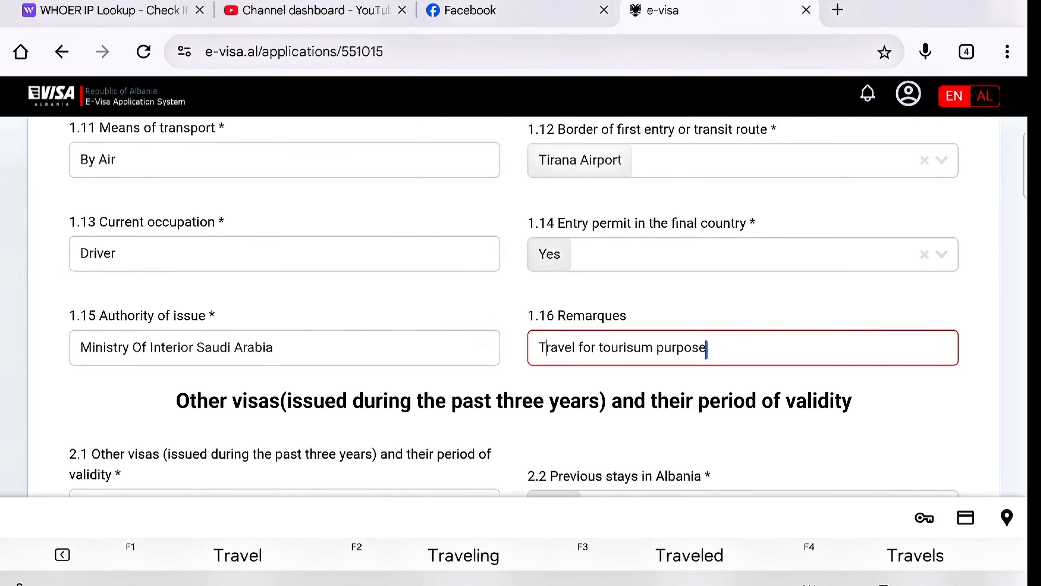
scroll(302, 381, down, 5)
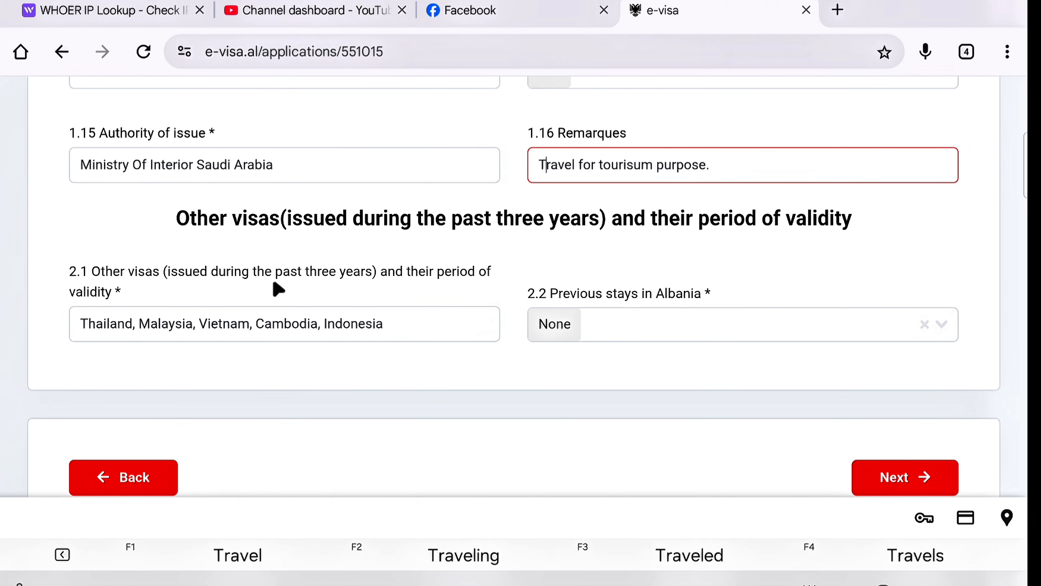
click(135, 323)
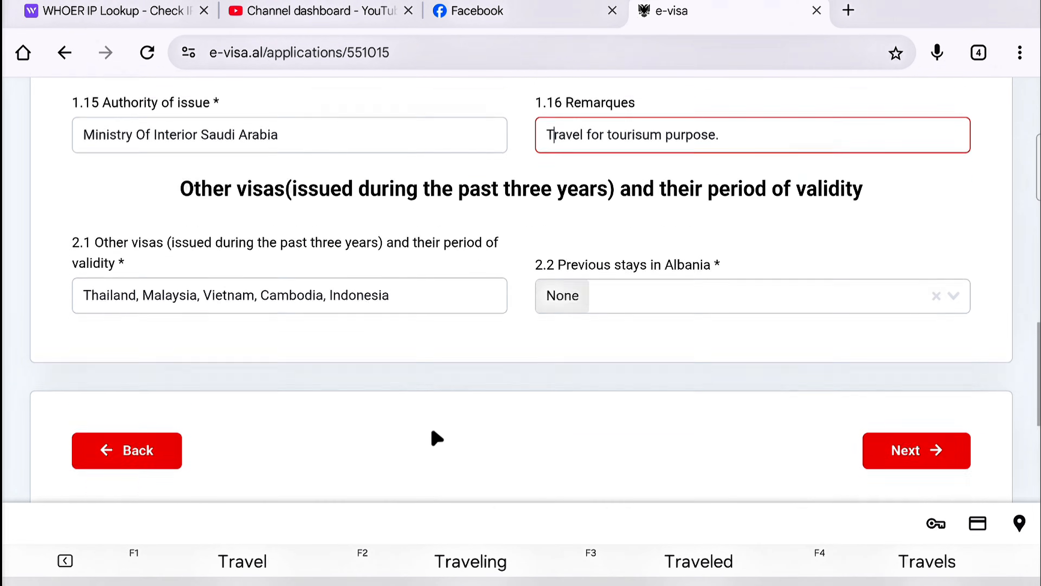
scroll(433, 437, down, 3)
click(894, 371)
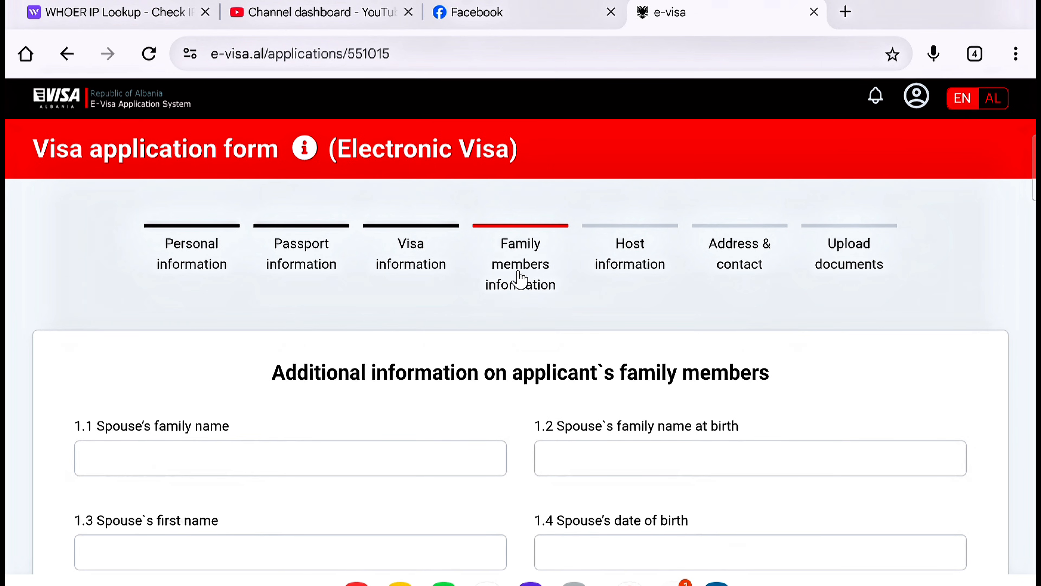
- Look through the optional family member fields, leave them blank and continue to the host information
scroll(453, 360, down, 3)
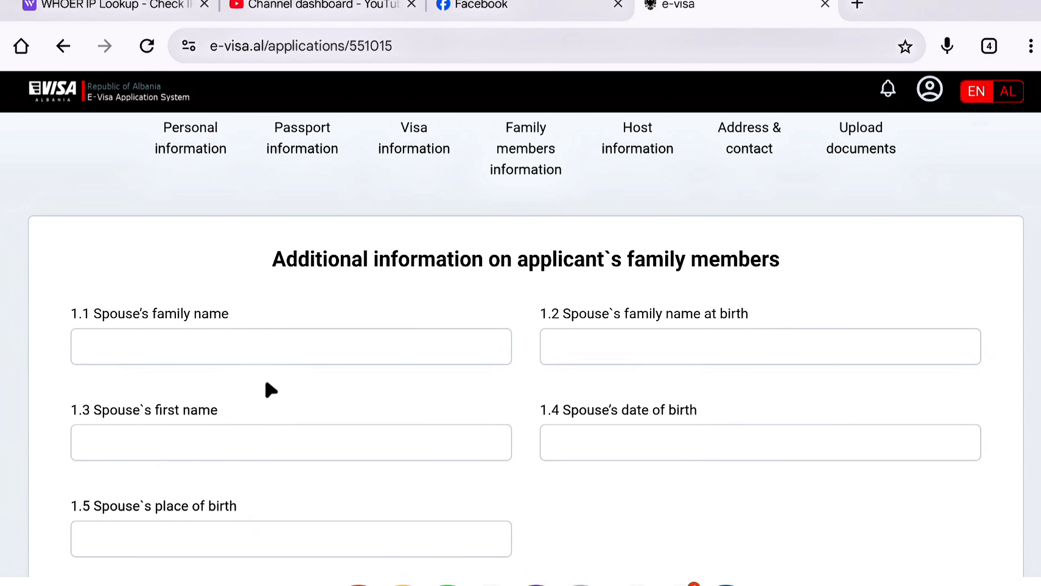
scroll(402, 409, down, 20)
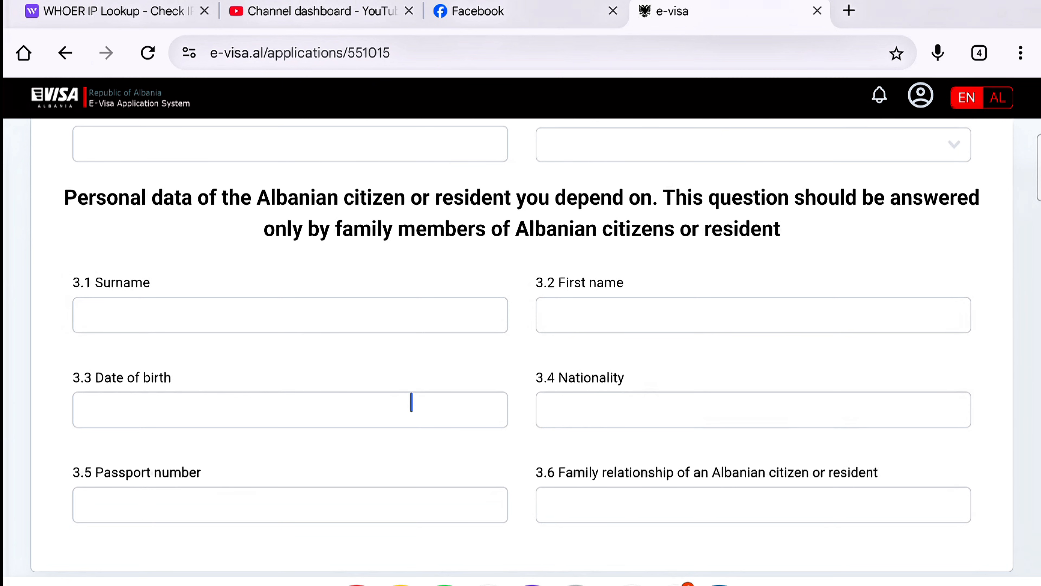
scroll(411, 400, up, 8)
scroll(414, 412, up, 4)
scroll(413, 412, down, 15)
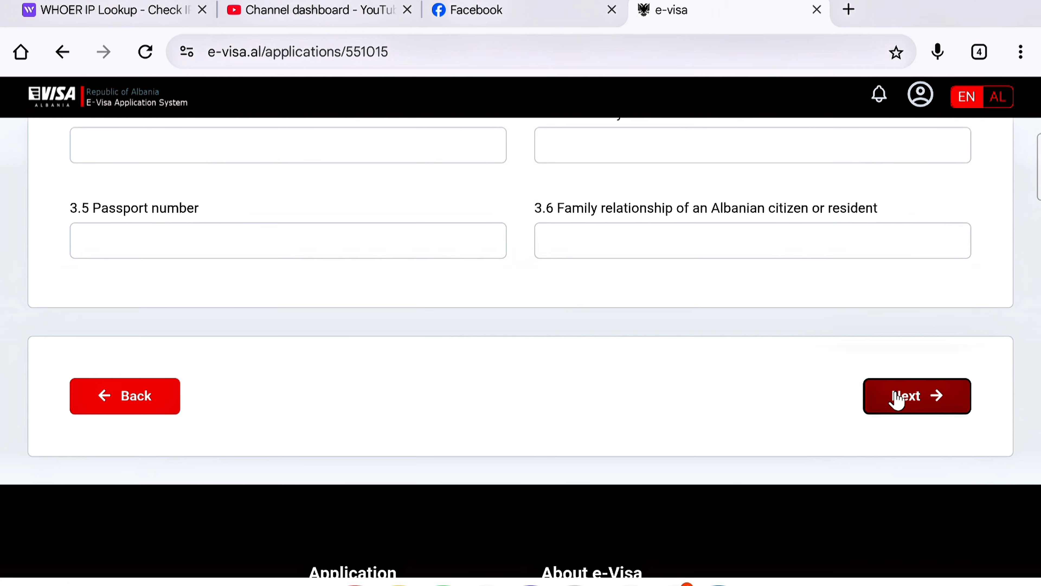
click(896, 400)
- Review the host type options and select Company as the applicant's host
scroll(895, 400, down, 2)
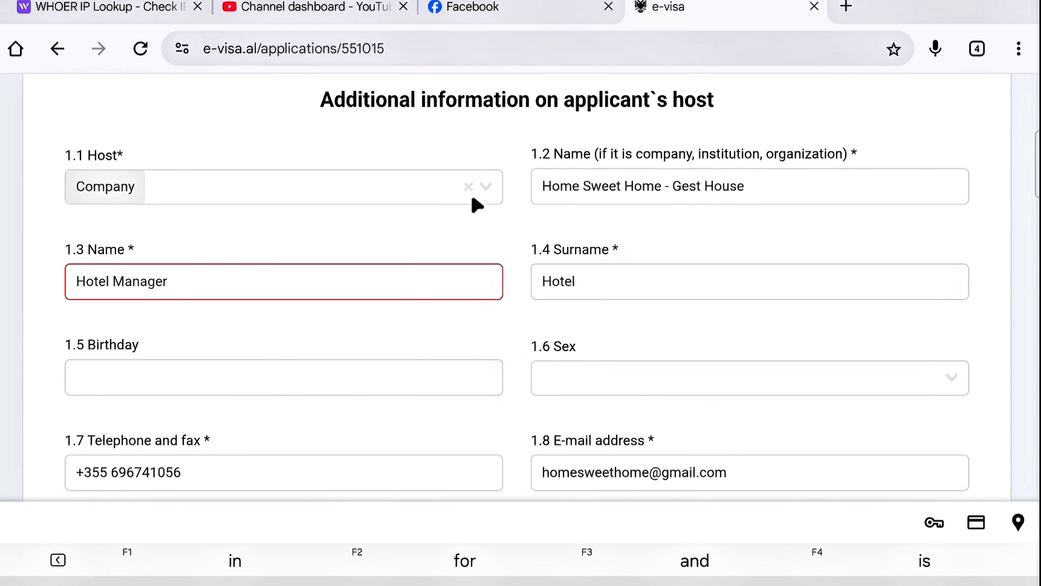
click(484, 192)
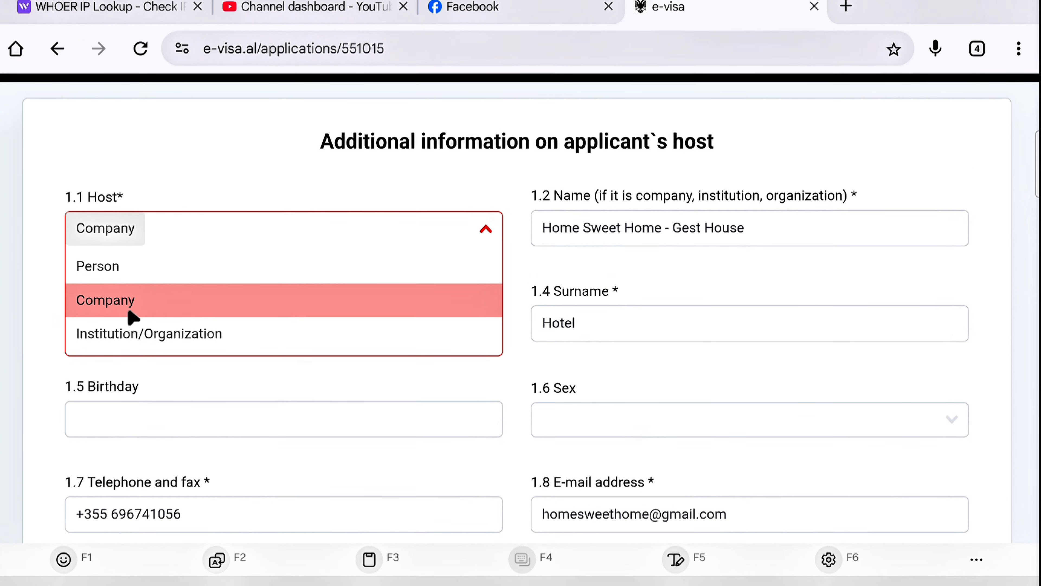
click(171, 308)
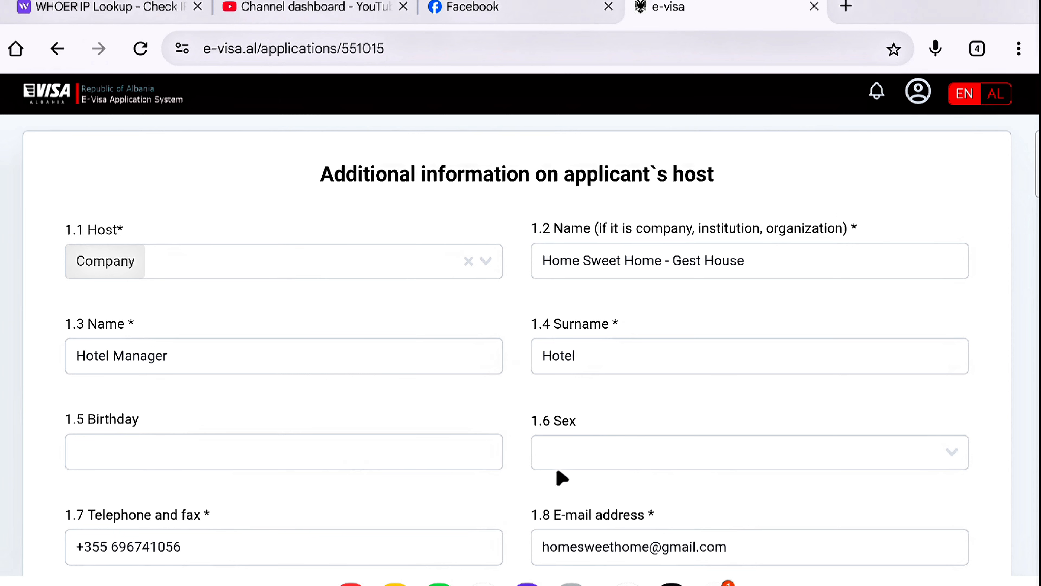
- Check the host's contact details and add a full stop at the end of the host's full address
scroll(563, 426, down, 3)
scroll(491, 426, down, 2)
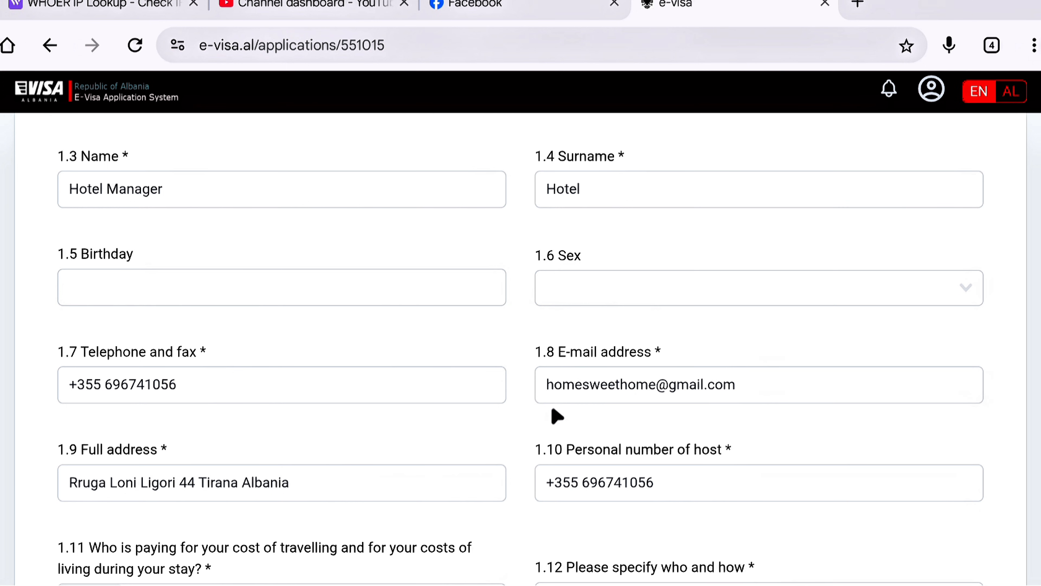
scroll(388, 426, down, 3)
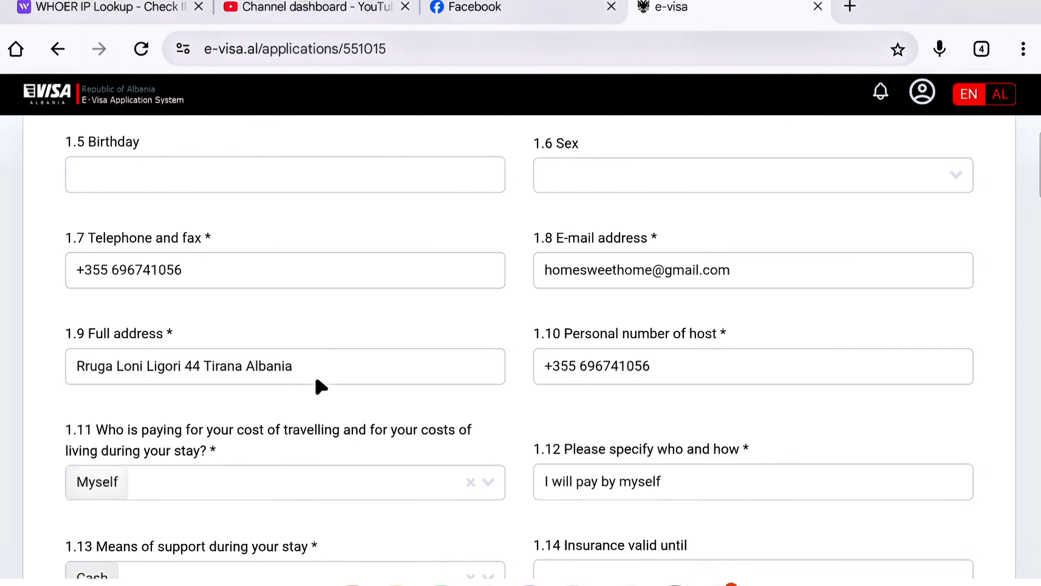
click(298, 367)
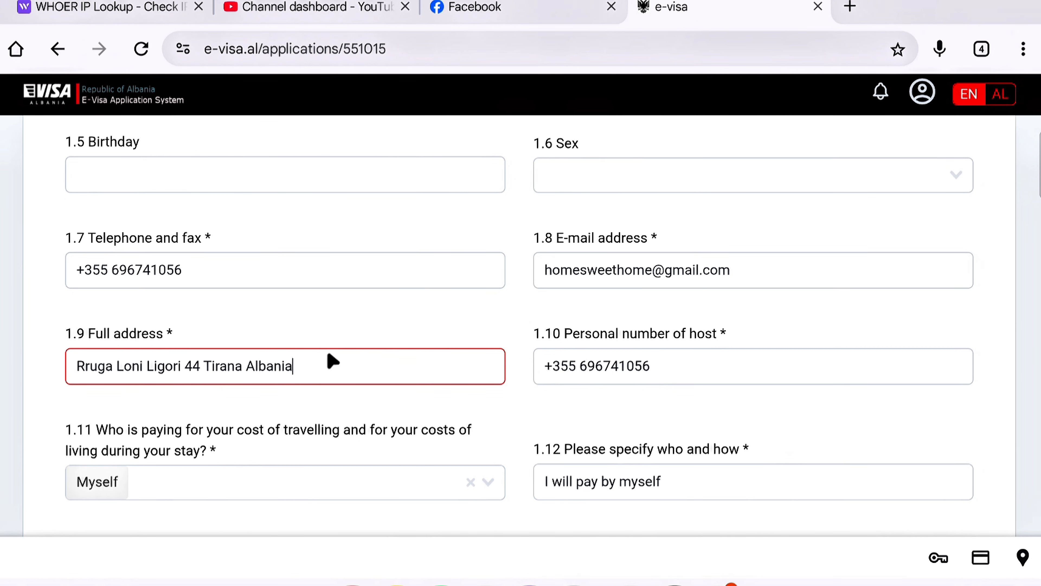
text(.)
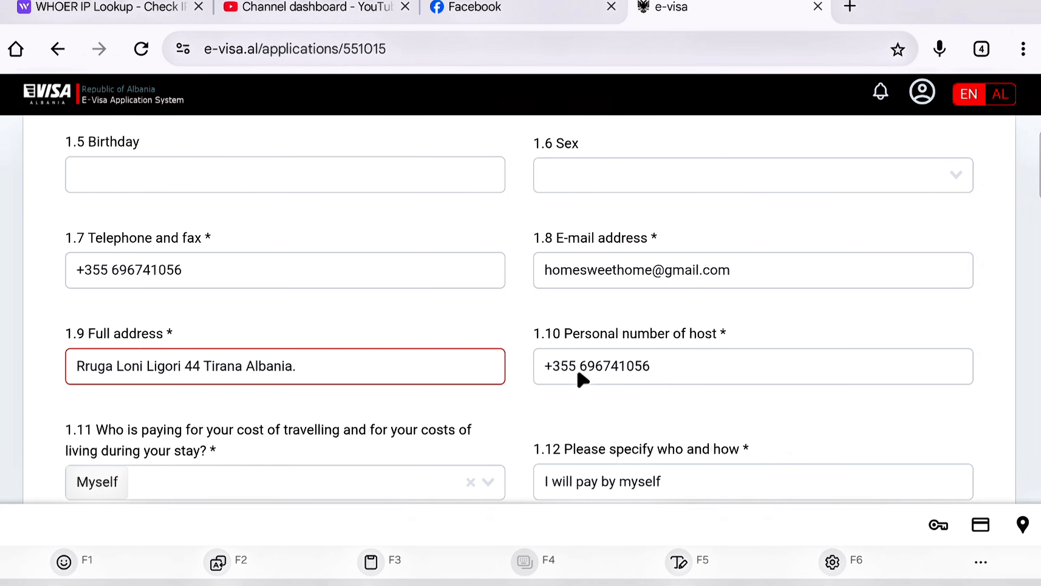
- Set the means of support during the stay to Cash and continue to the address and contact section
scroll(521, 455, up, 5)
scroll(520, 475, down, 3)
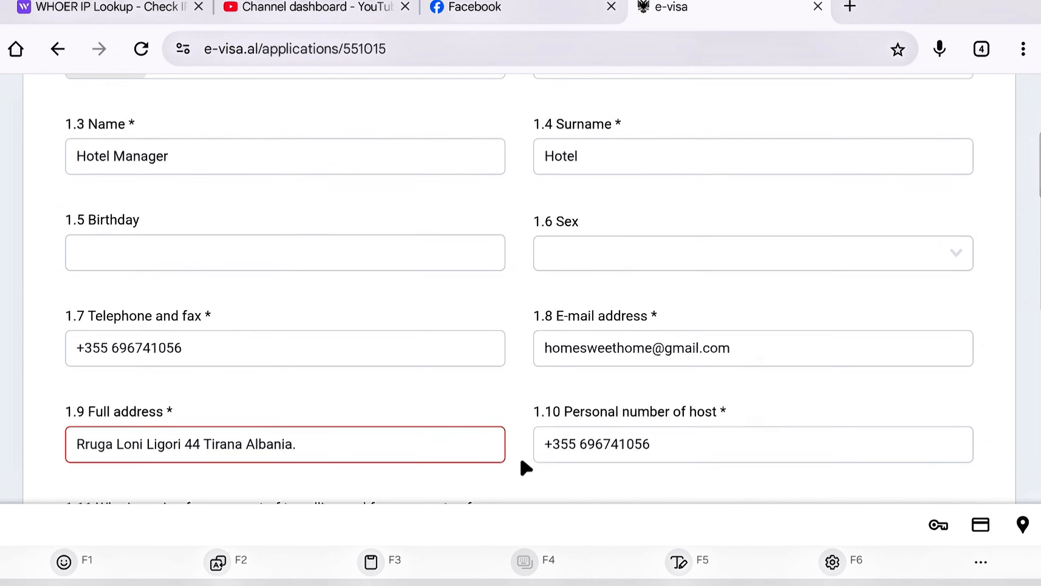
scroll(521, 465, down, 3)
scroll(529, 451, down, 2)
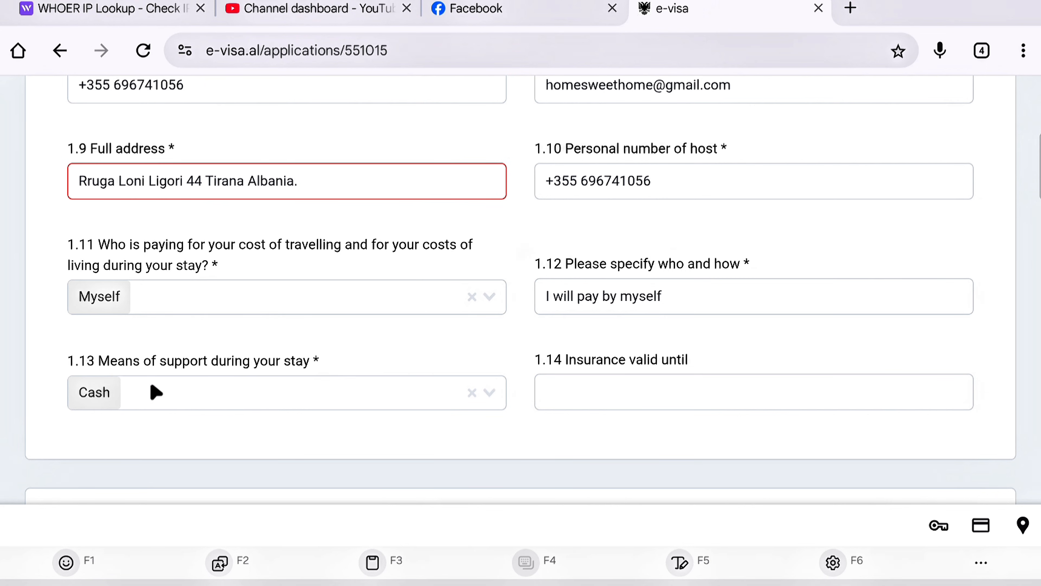
click(162, 390)
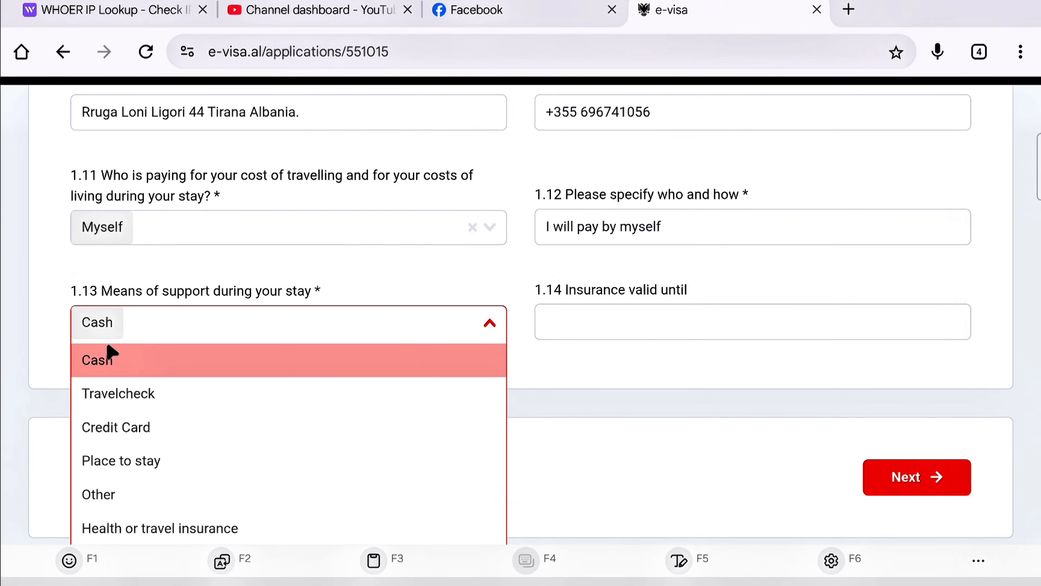
click(87, 362)
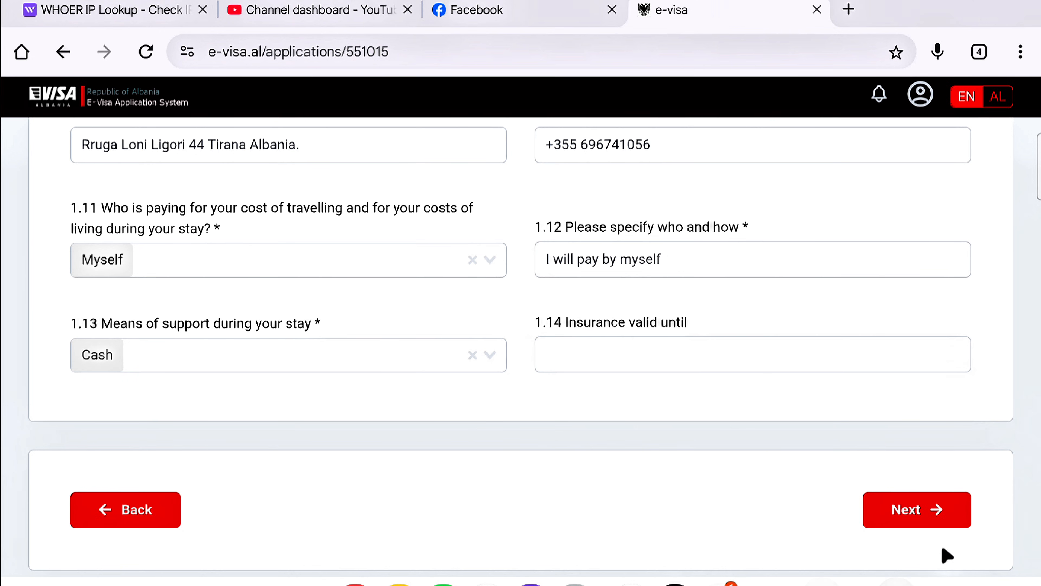
click(910, 514)
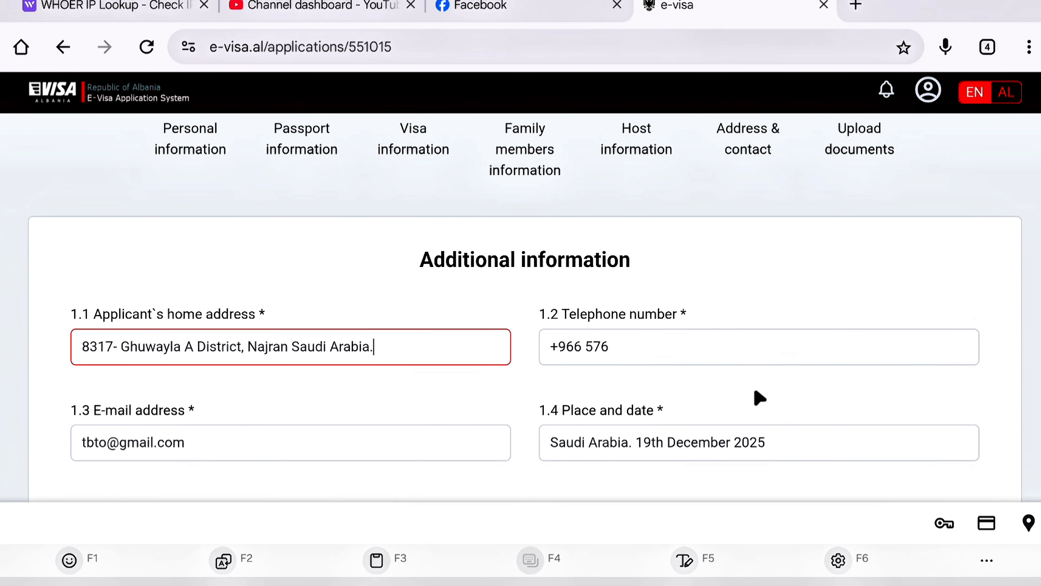
- Check the applicant's home address and contact details, and continue to the document upload section
scroll(816, 336, down, 2)
scroll(824, 325, down, 3)
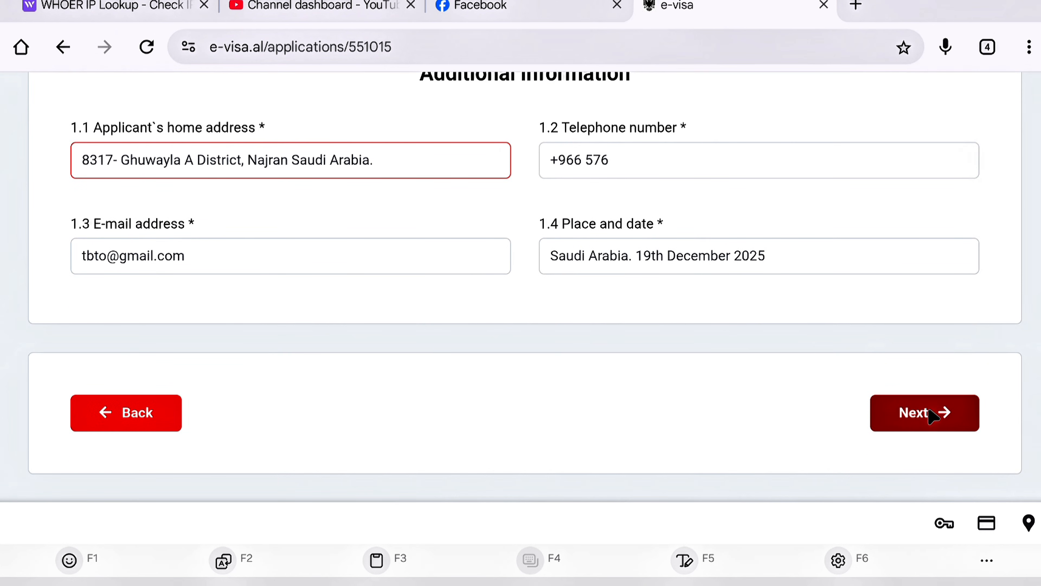
click(910, 414)
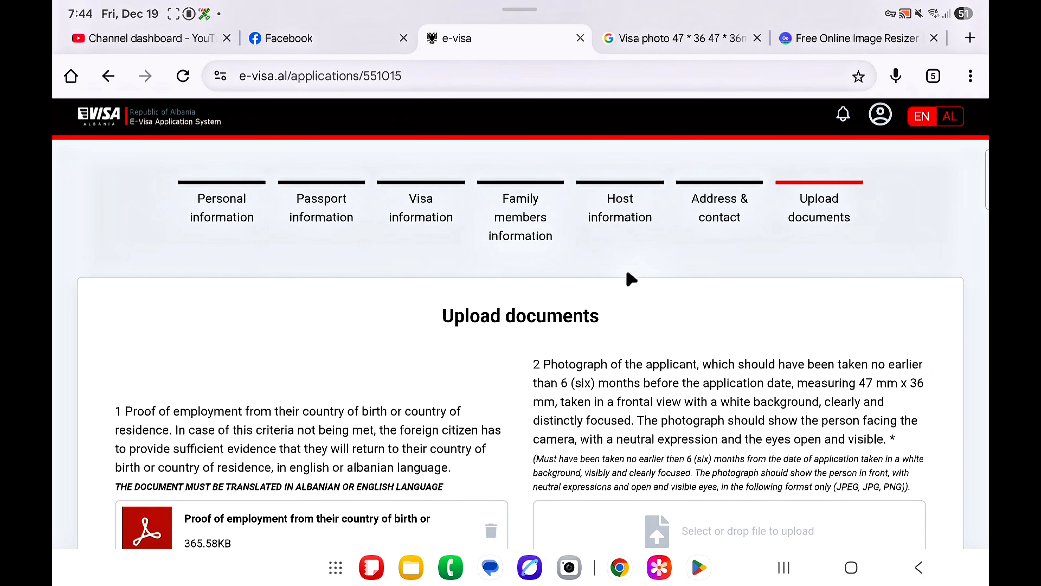
- Look through the whole document upload list, including the photograph requirements and the files already attached
scroll(631, 280, down, 3)
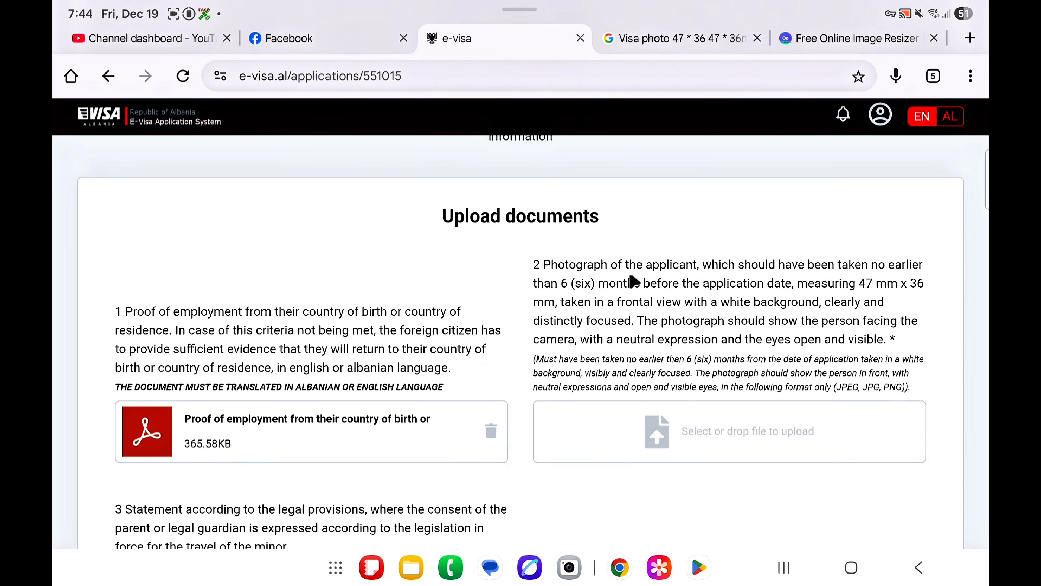
scroll(633, 281, down, 5)
scroll(583, 307, up, 4)
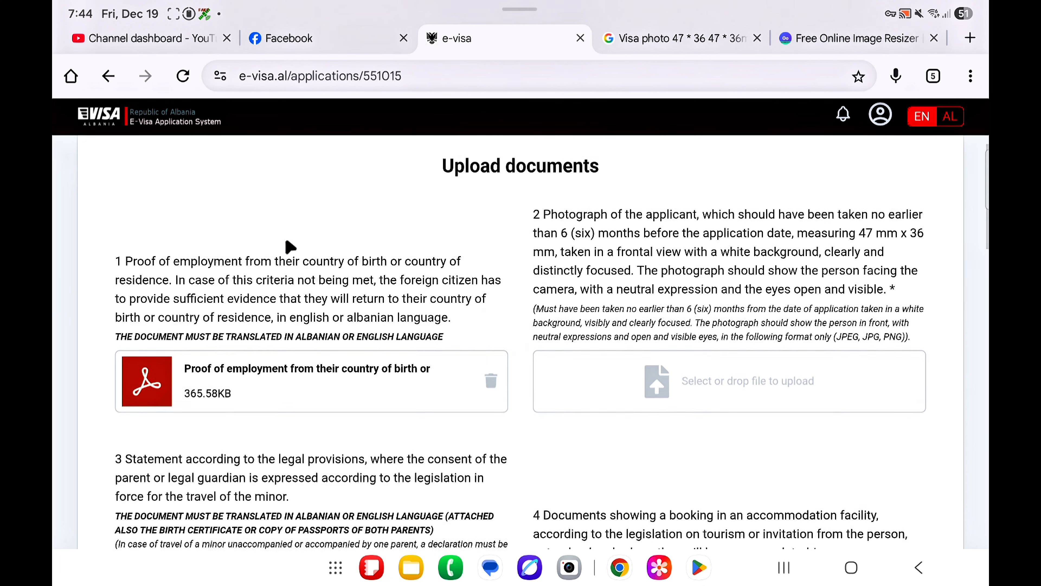
scroll(291, 252, down, 10)
scroll(290, 255, down, 10)
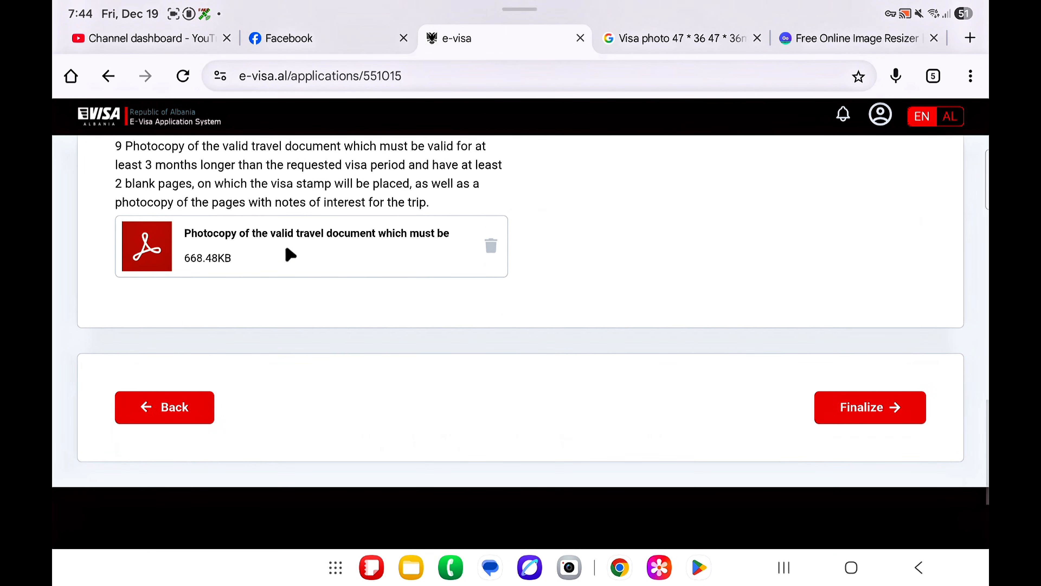
scroll(290, 255, up, 15)
scroll(291, 252, up, 5)
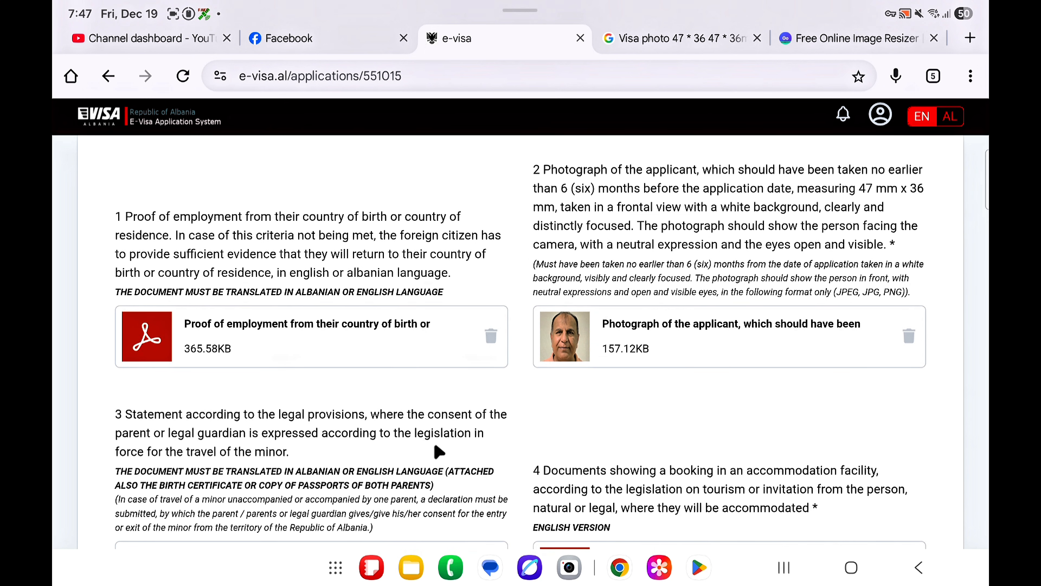
- Examine each upload requirement and its attached file, from proof of employment and photograph to the travel document photocopy
scroll(472, 449, down, 3)
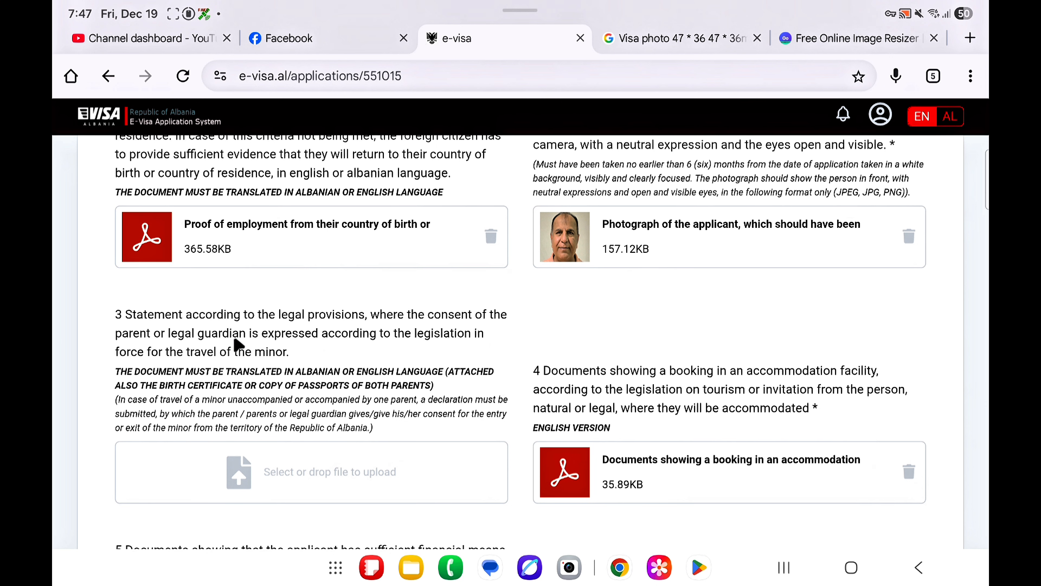
scroll(481, 404, down, 3)
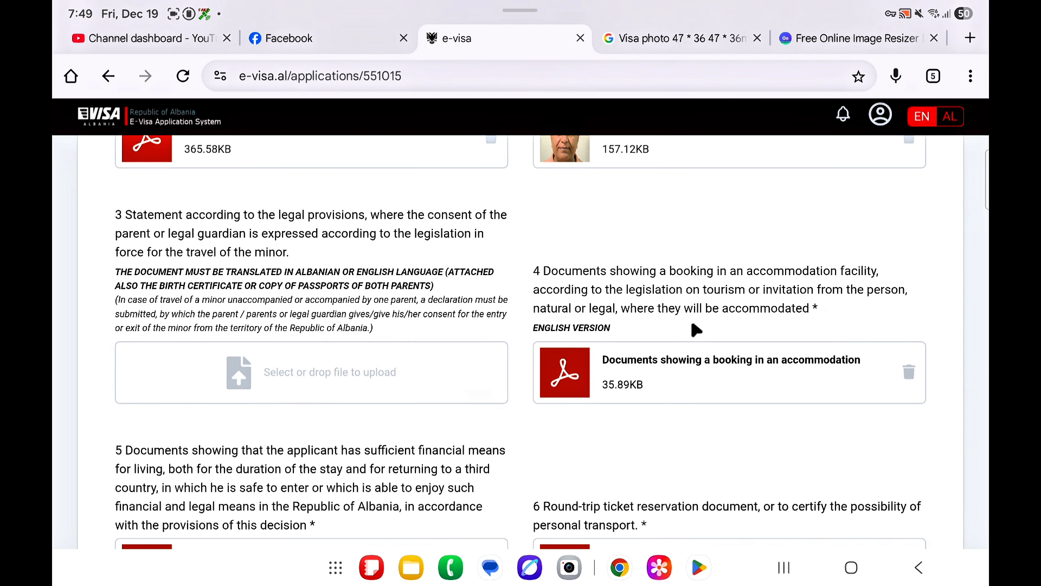
scroll(726, 394, down, 5)
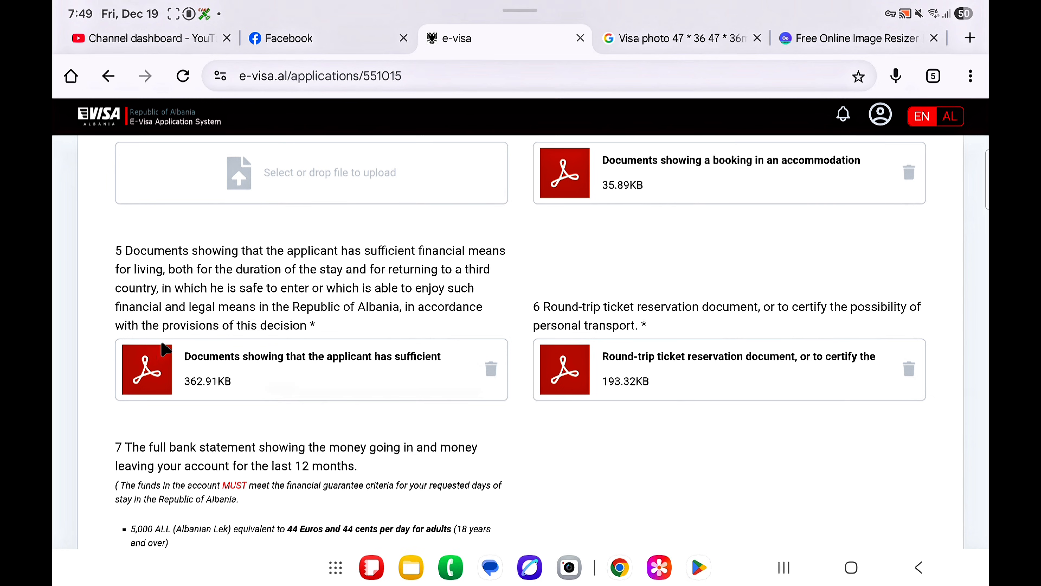
scroll(369, 361, down, 3)
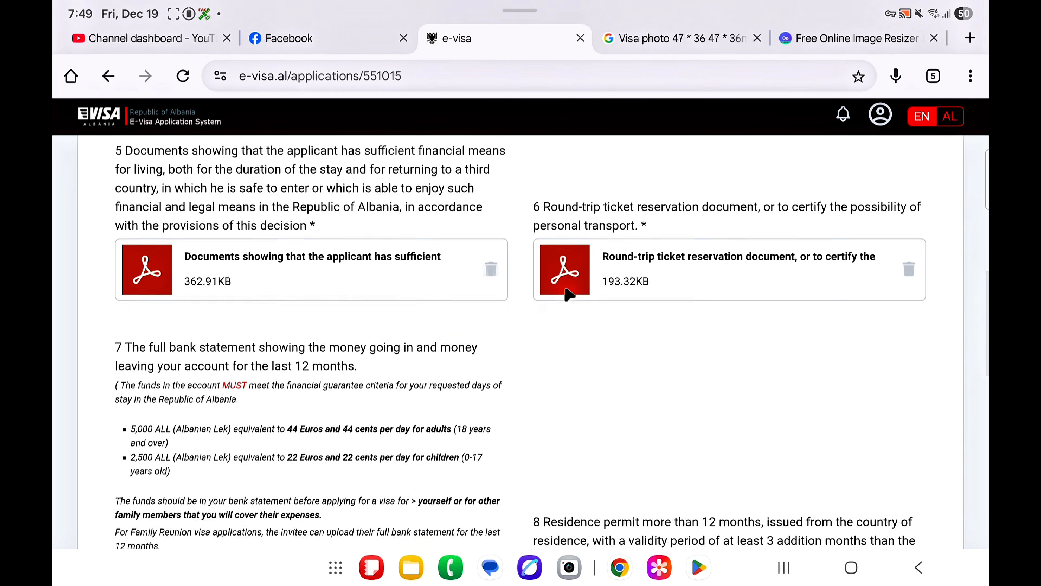
scroll(568, 295, down, 3)
scroll(571, 293, up, 3)
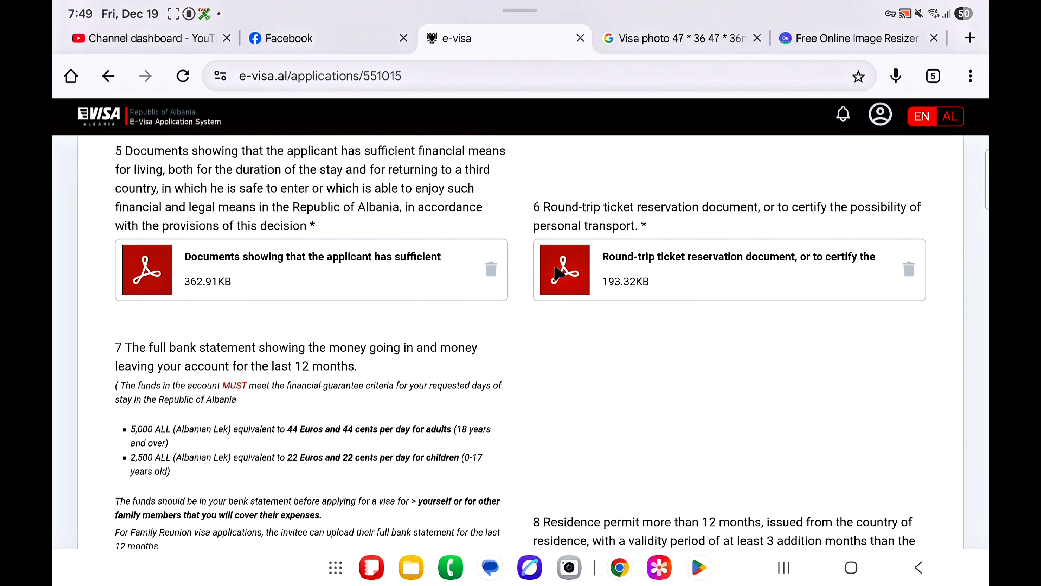
scroll(590, 346, down, 4)
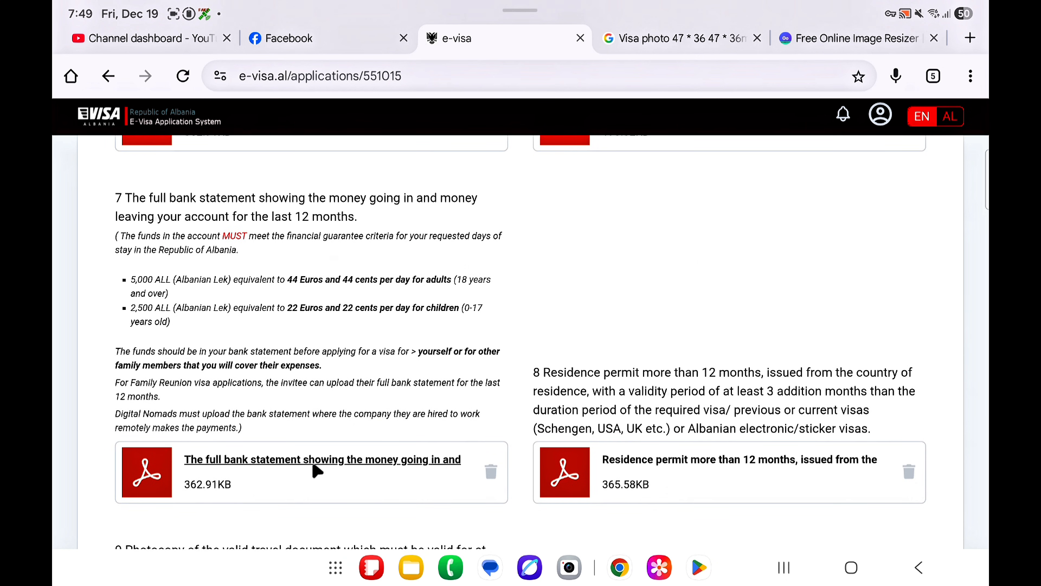
scroll(318, 460, down, 1)
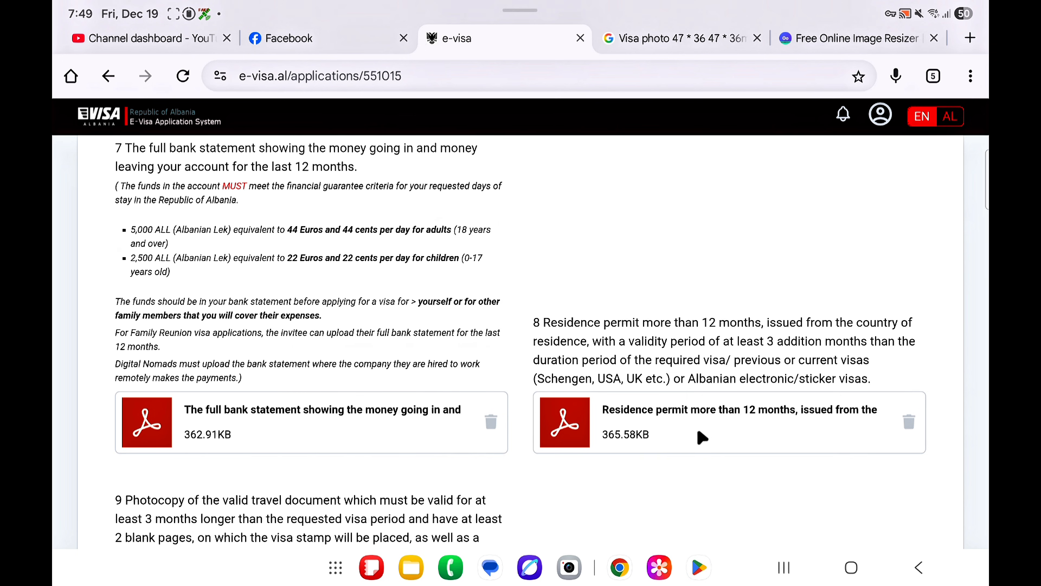
scroll(702, 437, down, 3)
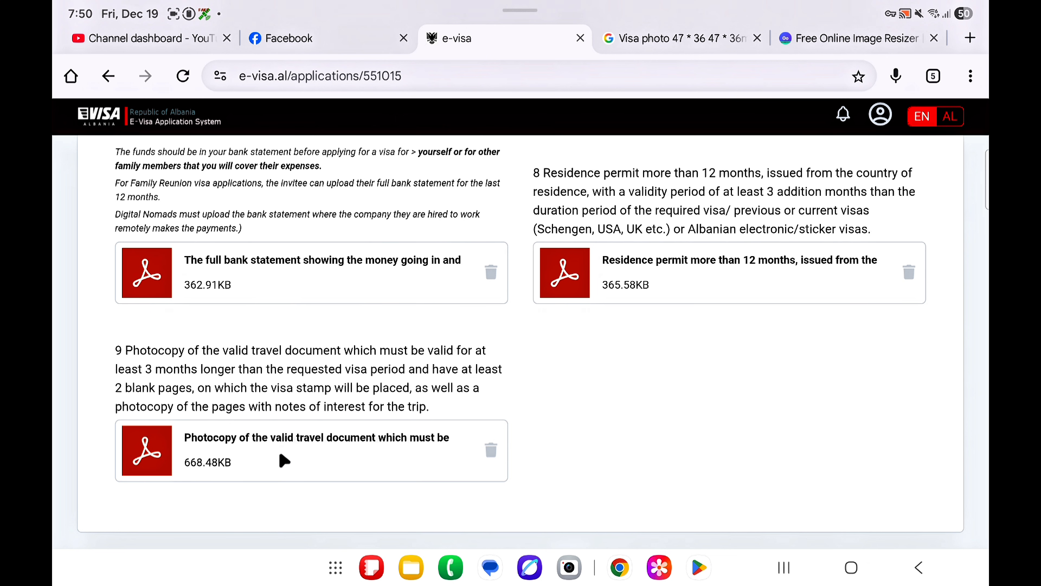
- Recheck the uploaded documents from first to last and finalize the visa application
scroll(687, 428, up, 15)
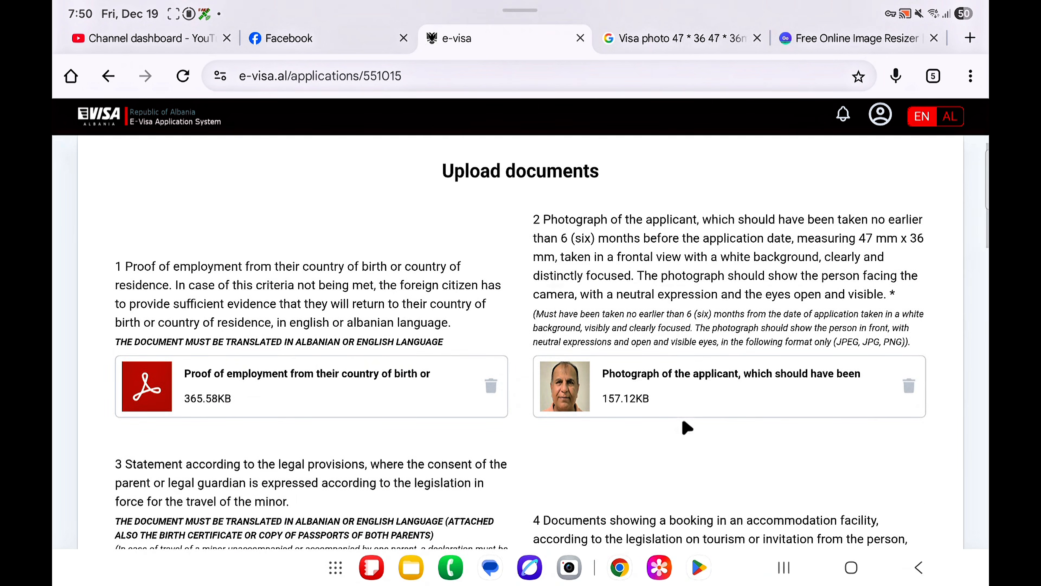
scroll(687, 428, down, 15)
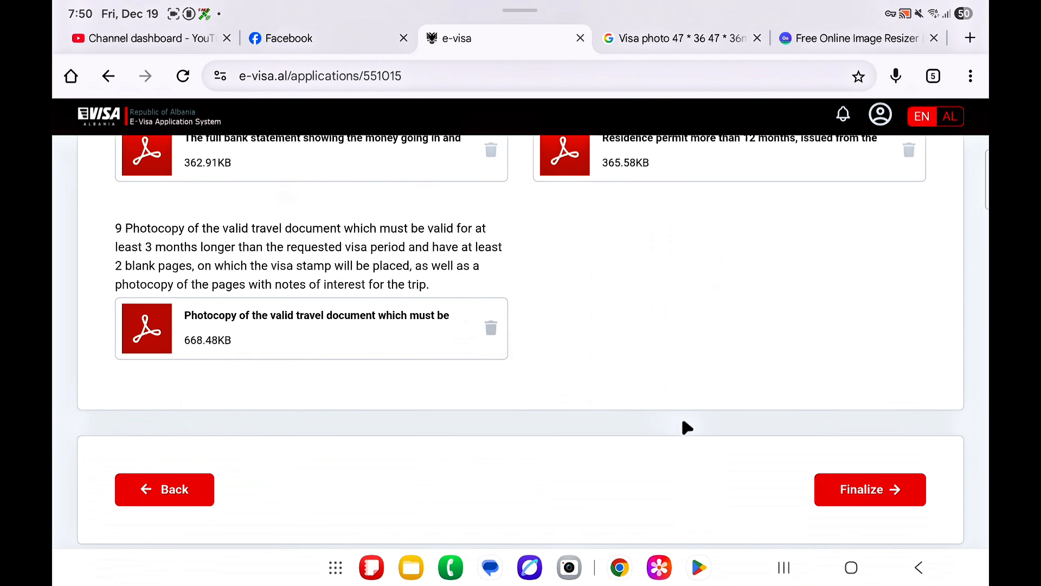
click(887, 477)
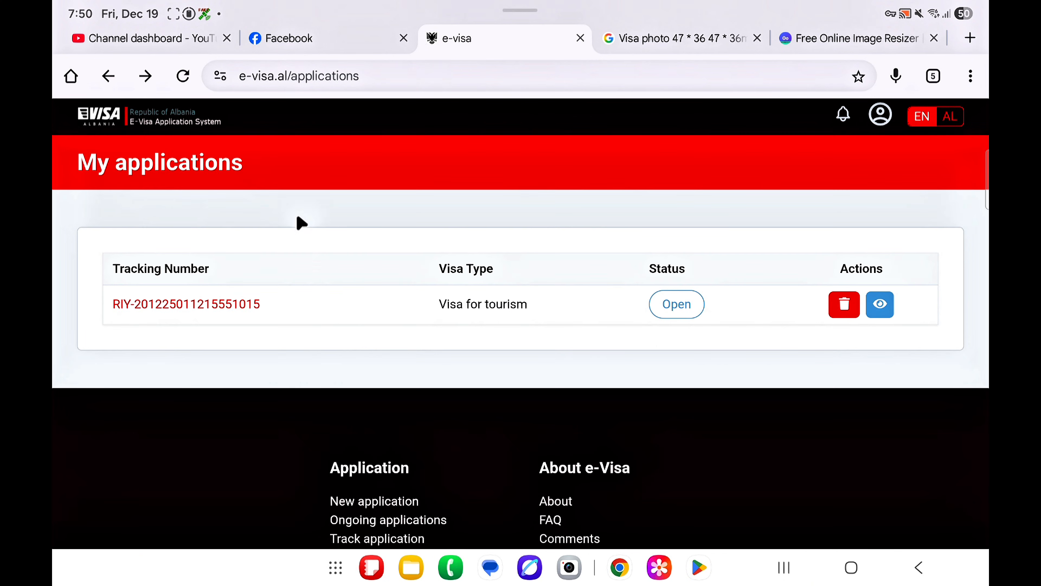